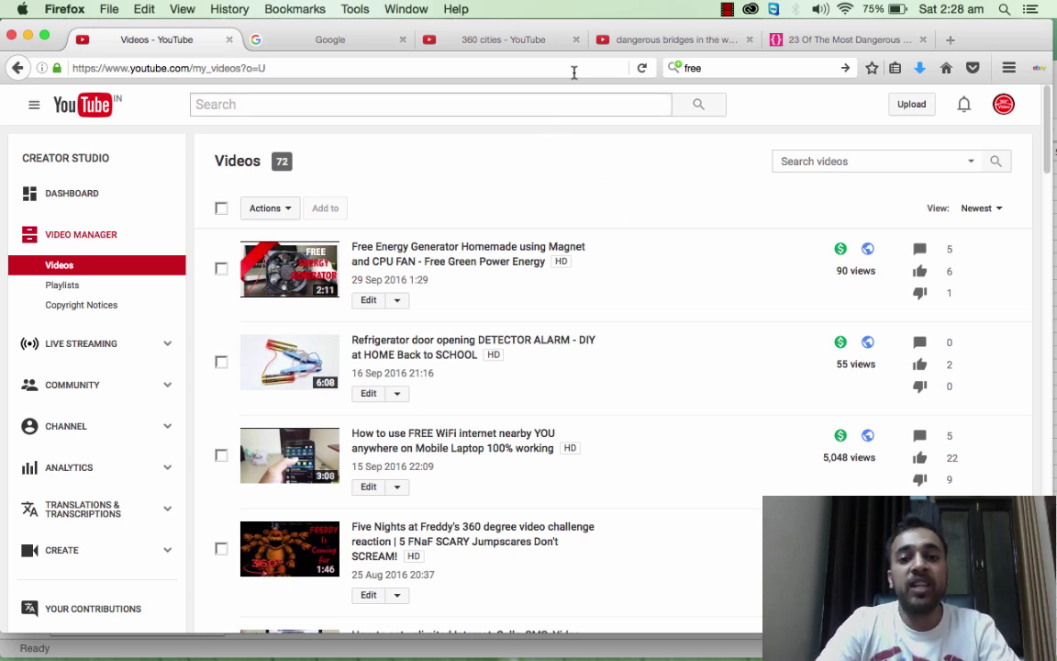
Load google.co.in in place of the dangerous bridges video search to view suggestions for "a", and close that browser tab
left_click(675, 47)
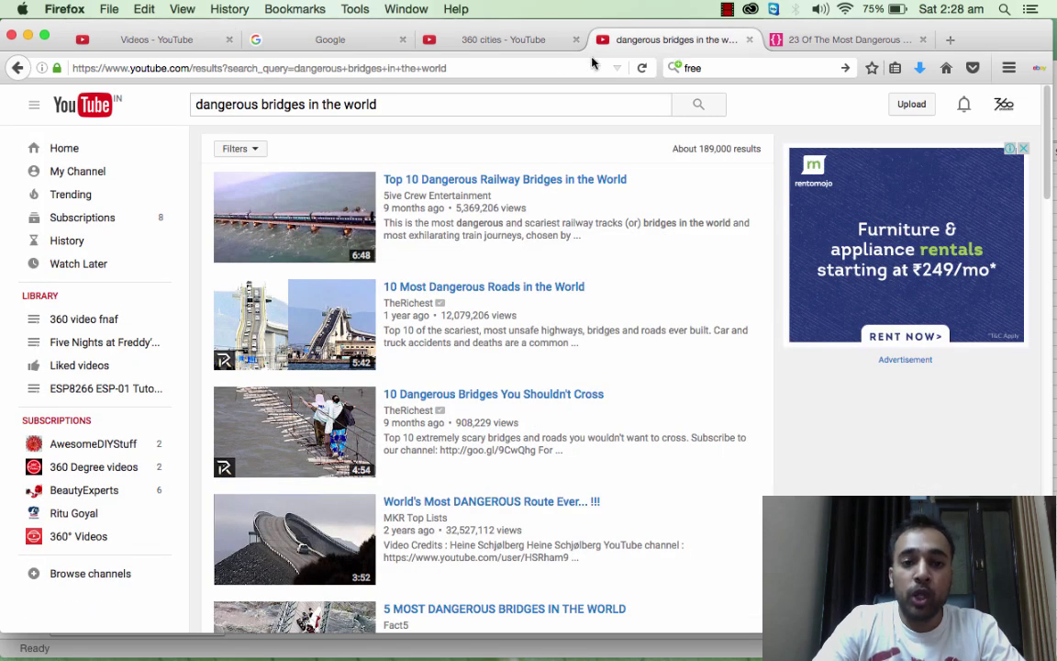
left_click(516, 63)
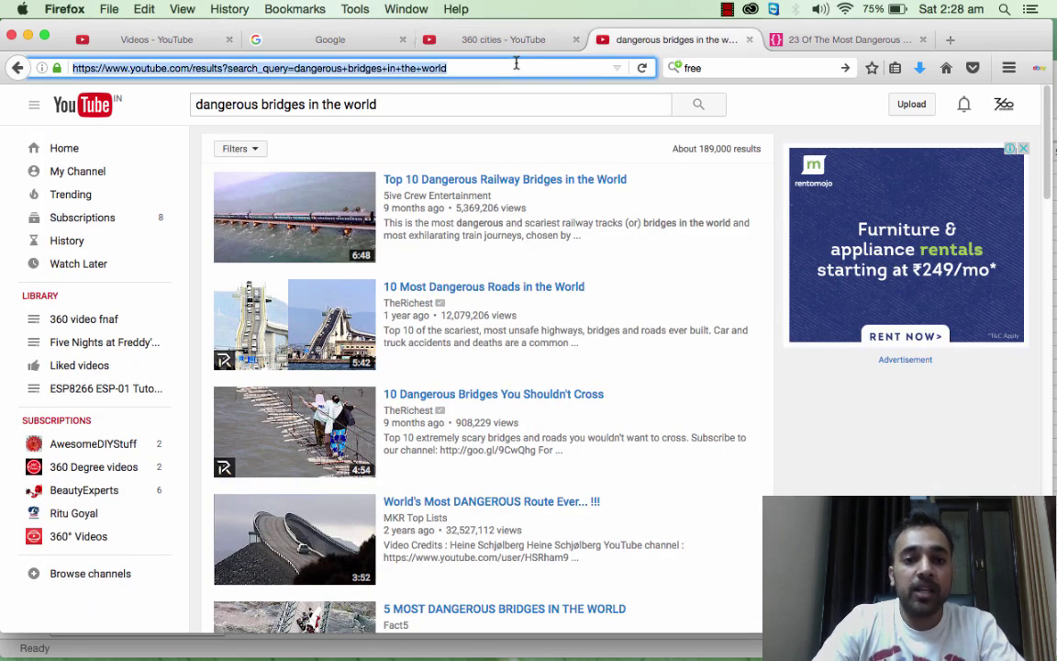
type("google.co.in/?gfe_rd=cr&ei=7dHuV5yCKPDs8Aemm5LYCA&gws_rd=ssl")
key("Return")
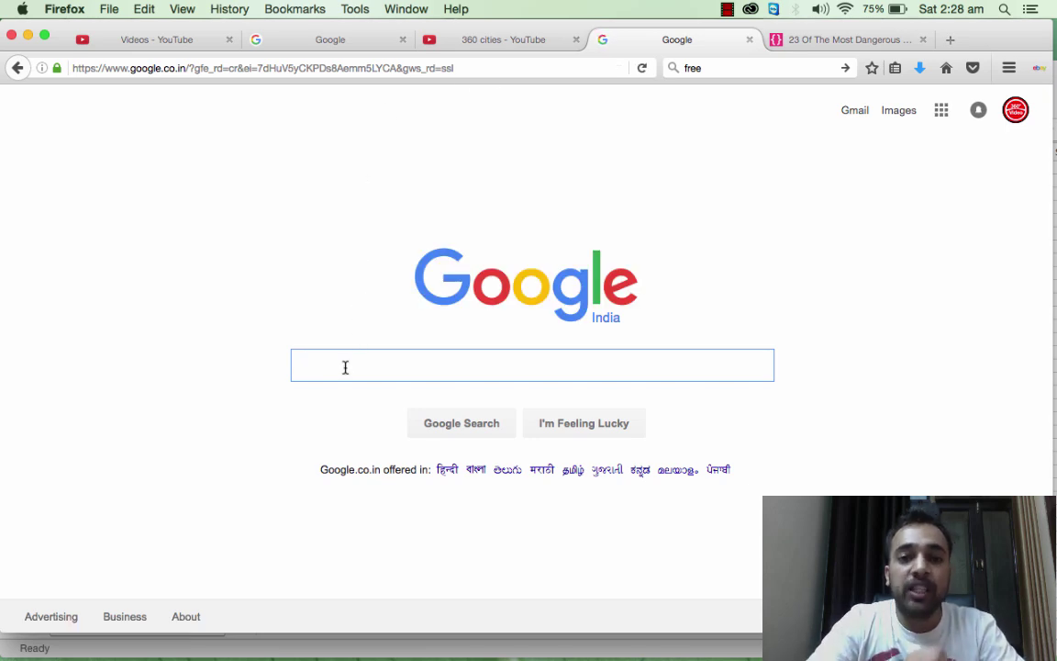
type("a")
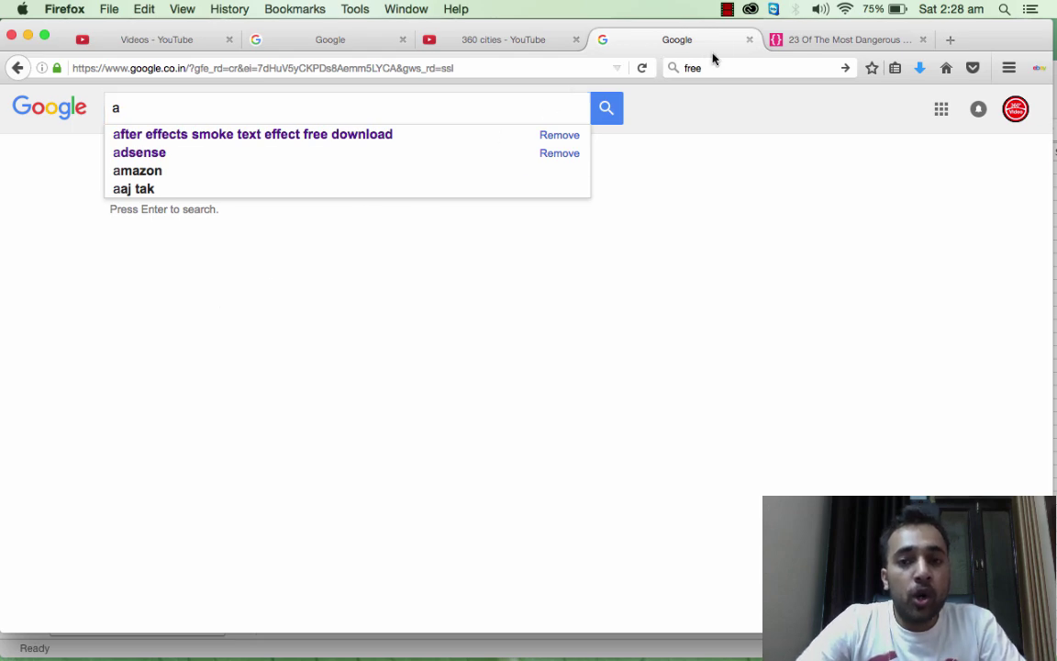
left_click(749, 40)
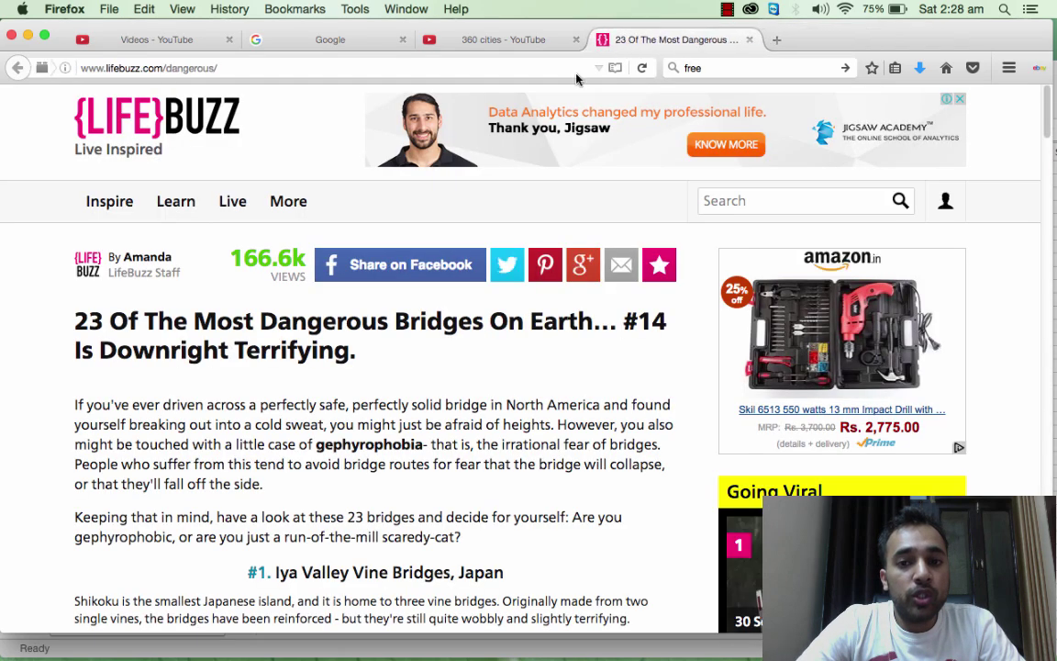
Review the channel's uploaded videos in the YouTube Video Manager, including their view, comment and like figures
left_click(446, 40)
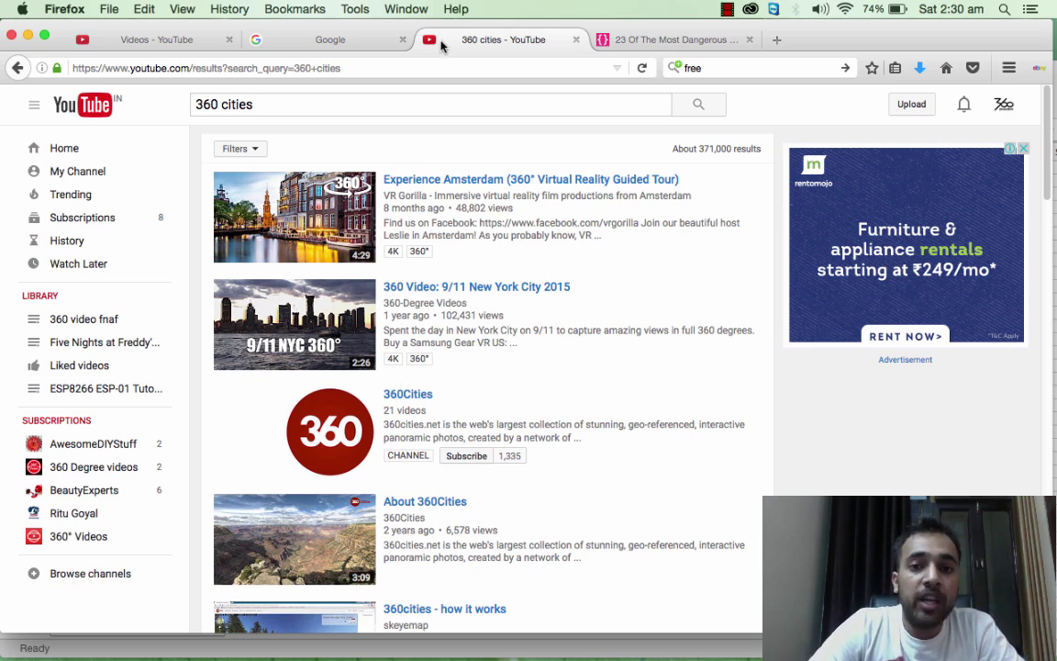
left_click(177, 41)
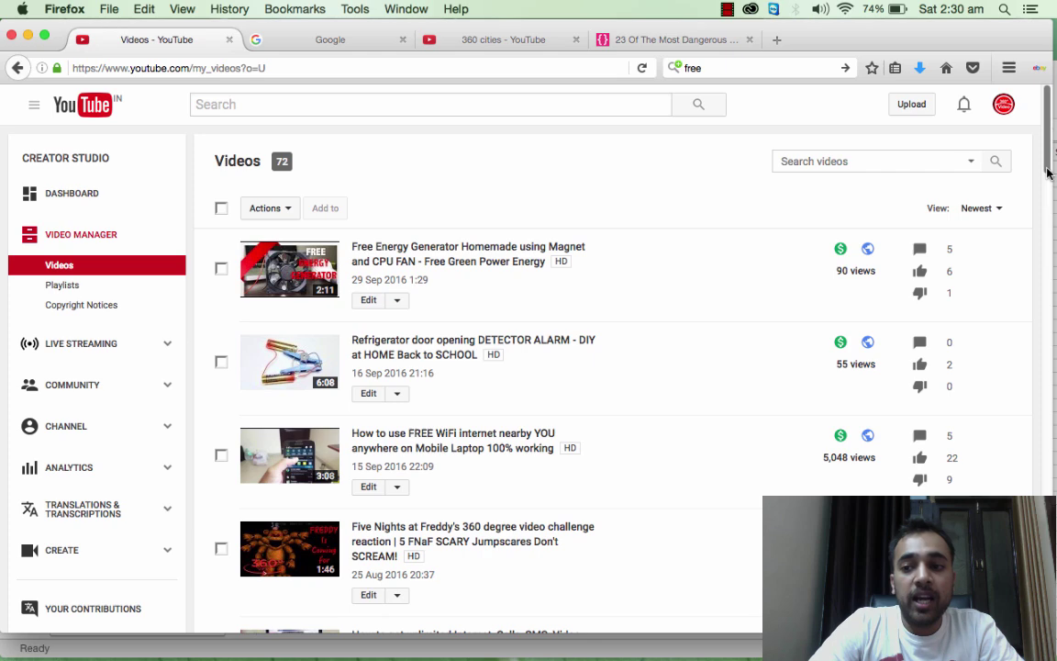
left_click_drag(1049, 171, 1052, 304)
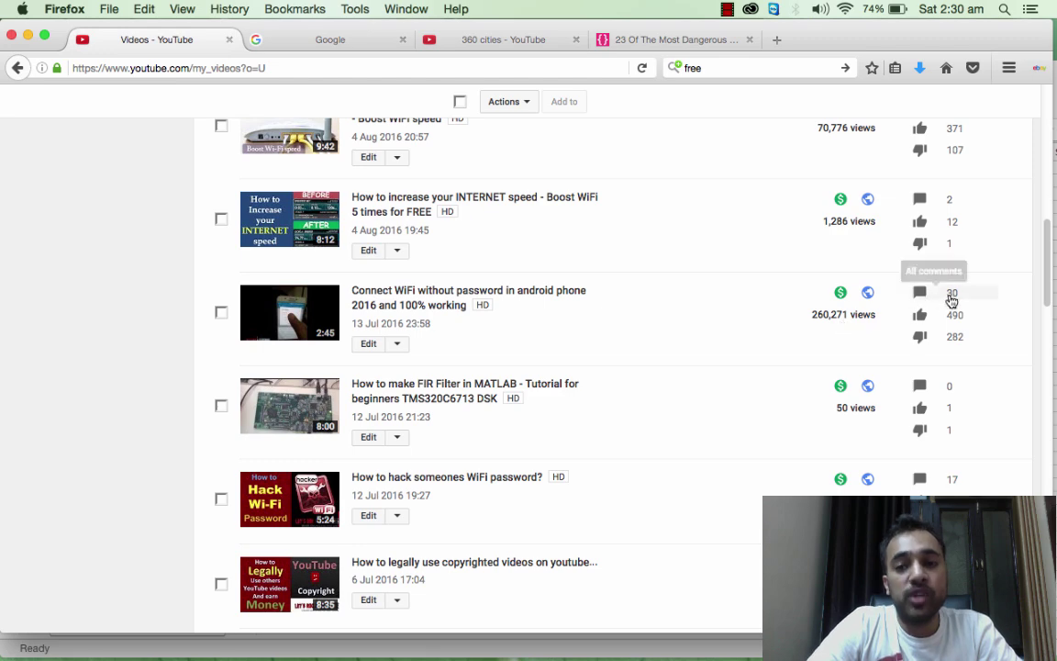
left_click_drag(1050, 292, 1043, 138)
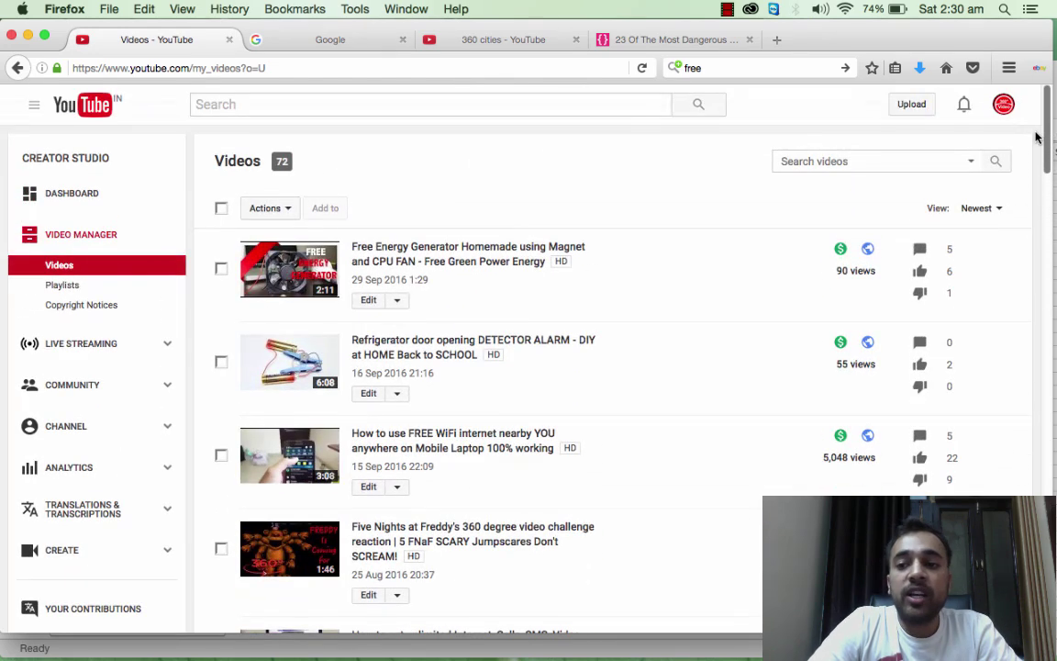
Open the channel's Analytics overview and examine watch time, views and estimated revenue in the Top 10 Videos table
left_click(75, 465)
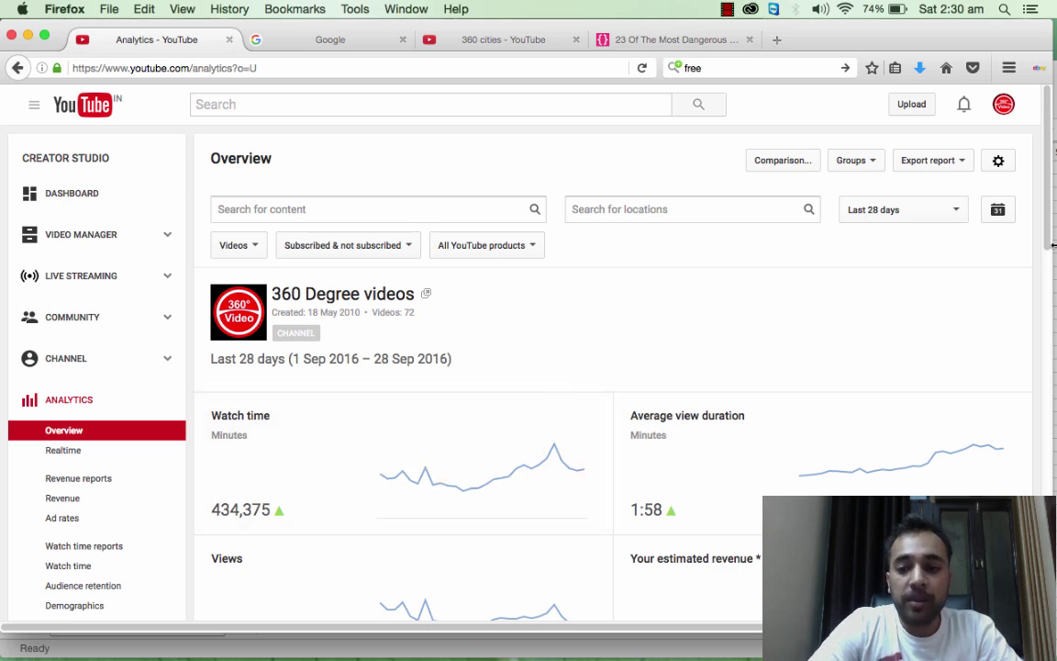
left_click_drag(1053, 245, 1047, 473)
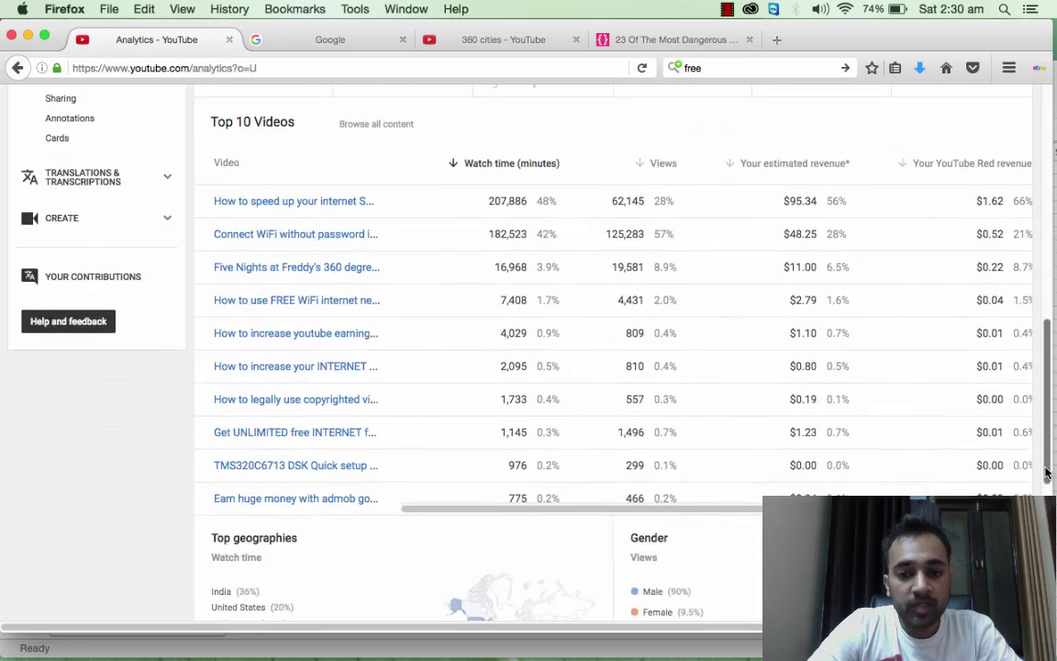
scroll(1015, 472, "down", 1)
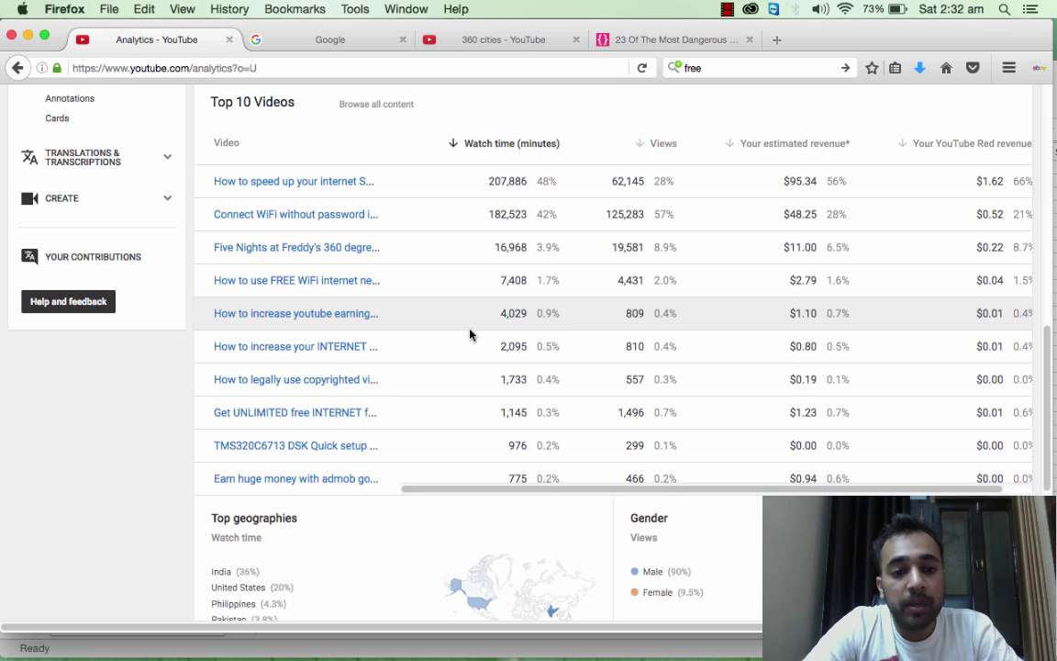
mouse_move(358, 319)
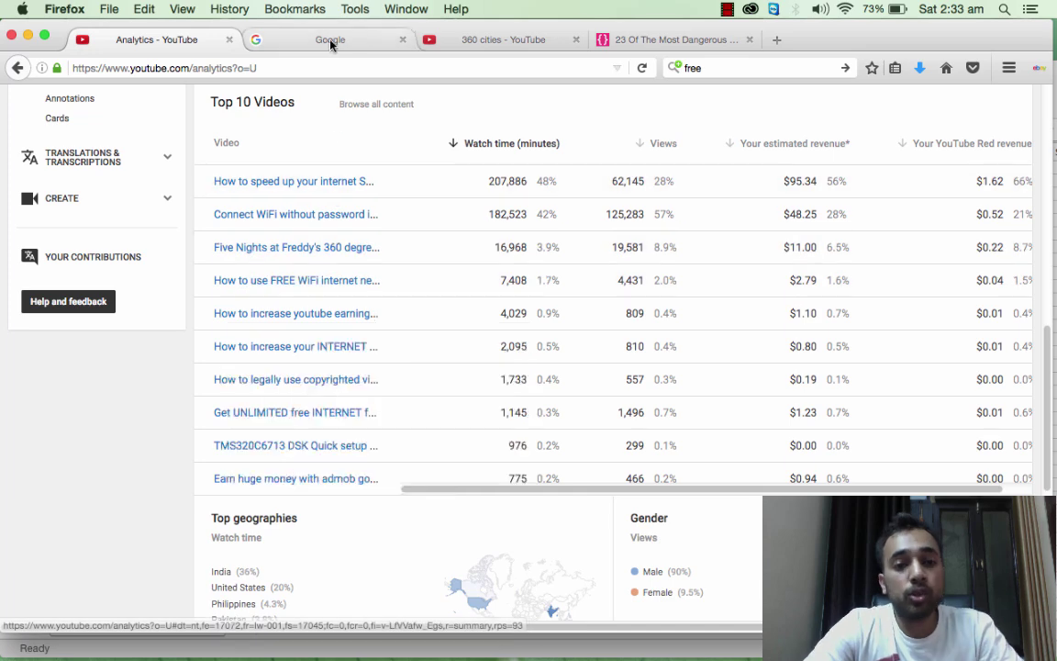
Search Google for "keyword planner" and sign in to AdWords from the Google AdWords: Keyword Planner page
left_click(329, 40)
left_click(356, 357)
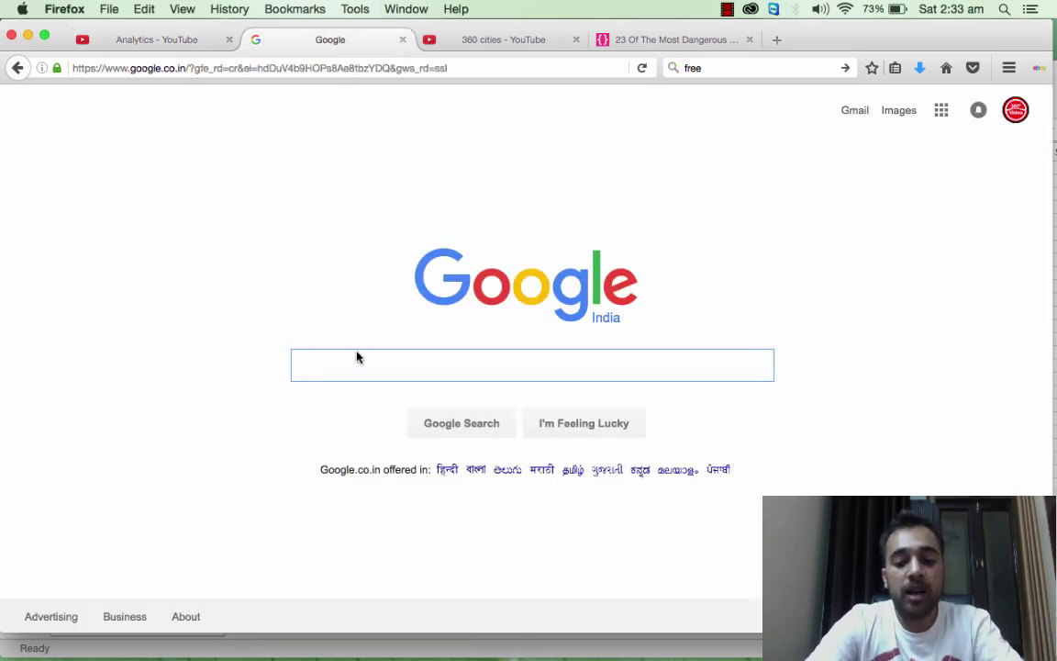
type("keywo")
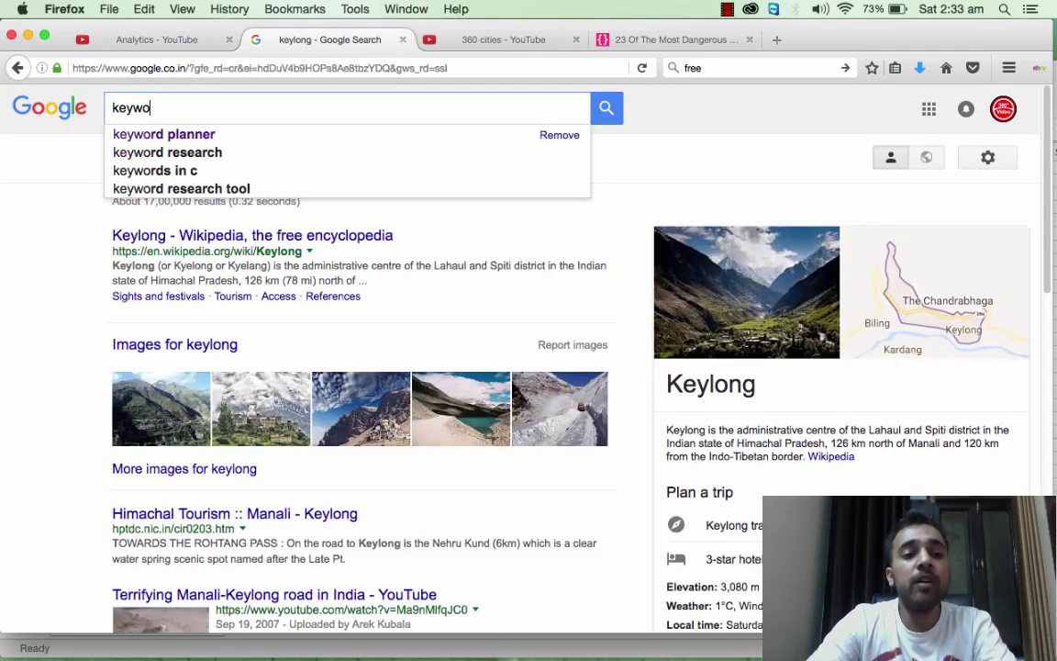
key("Down")
key("Return")
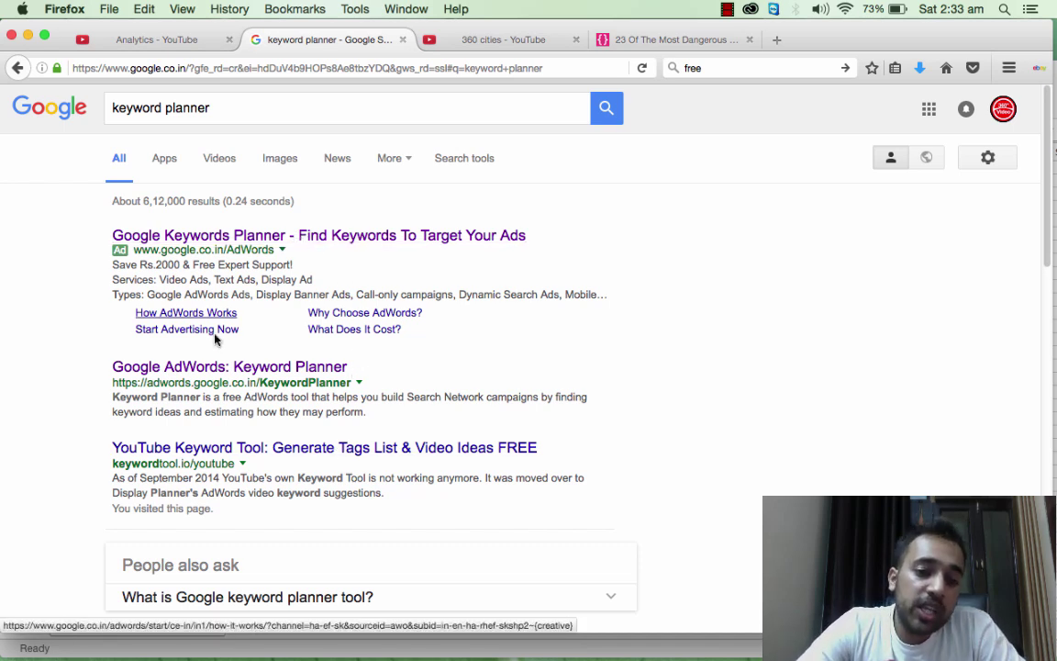
left_click(204, 366)
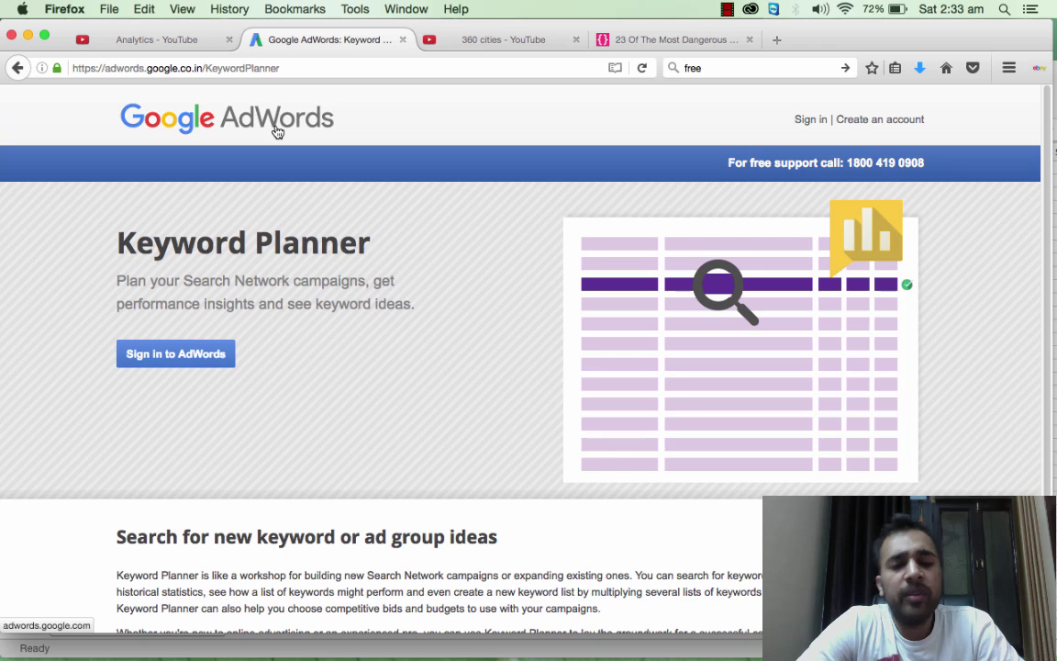
left_click(797, 124)
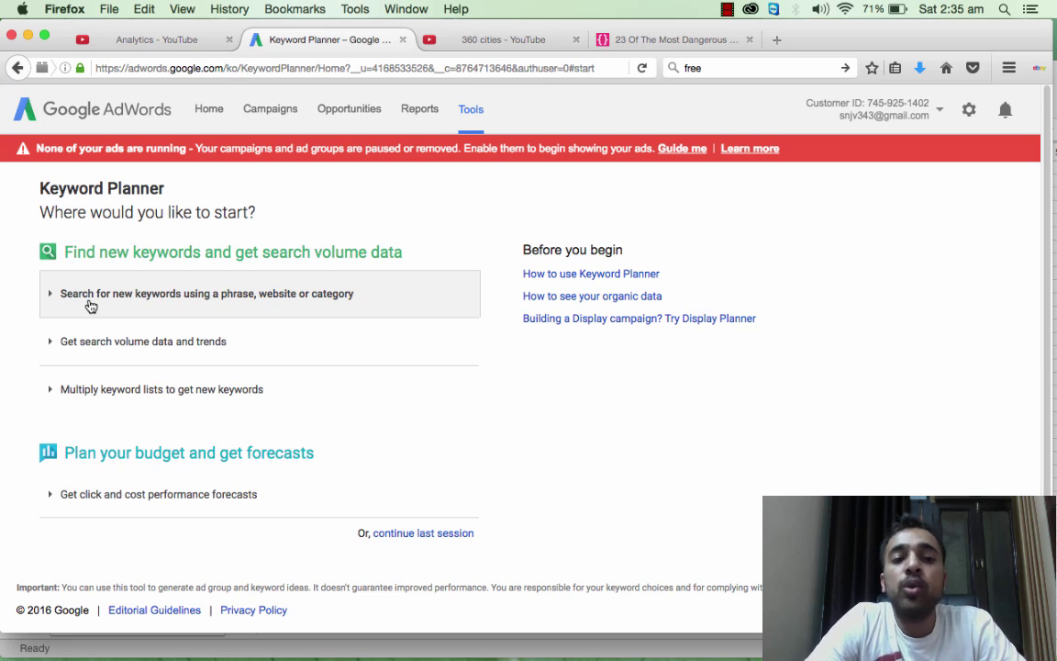
Get new keyword ideas for the product or service "wifi", using the search by phrase, website or category
left_click(259, 295)
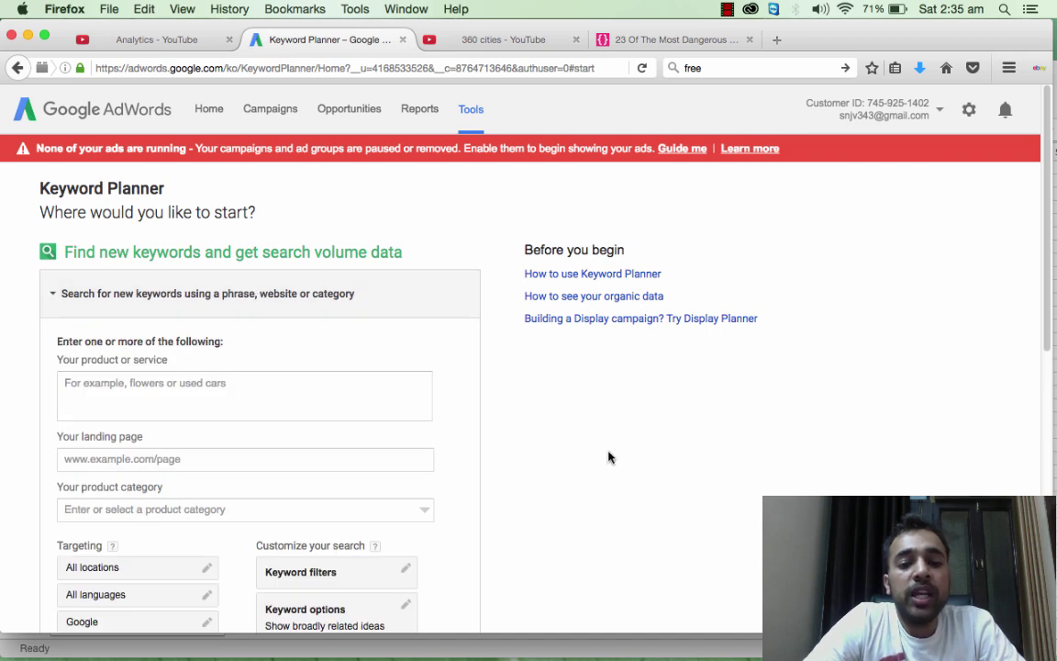
scroll(587, 448, "down", 3)
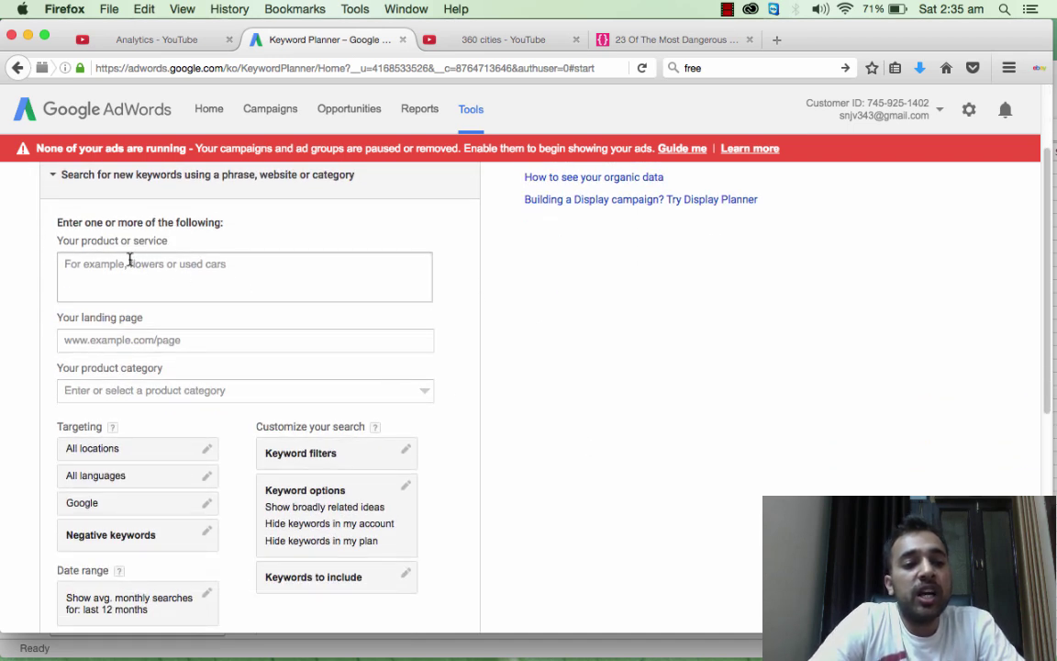
left_click(150, 272)
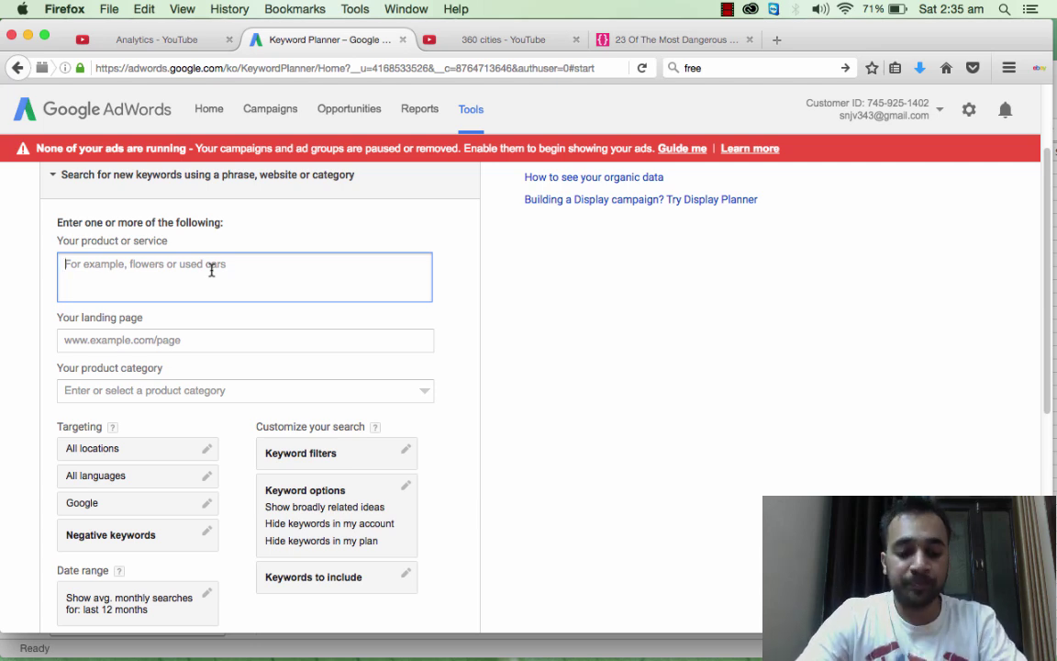
type("wifi")
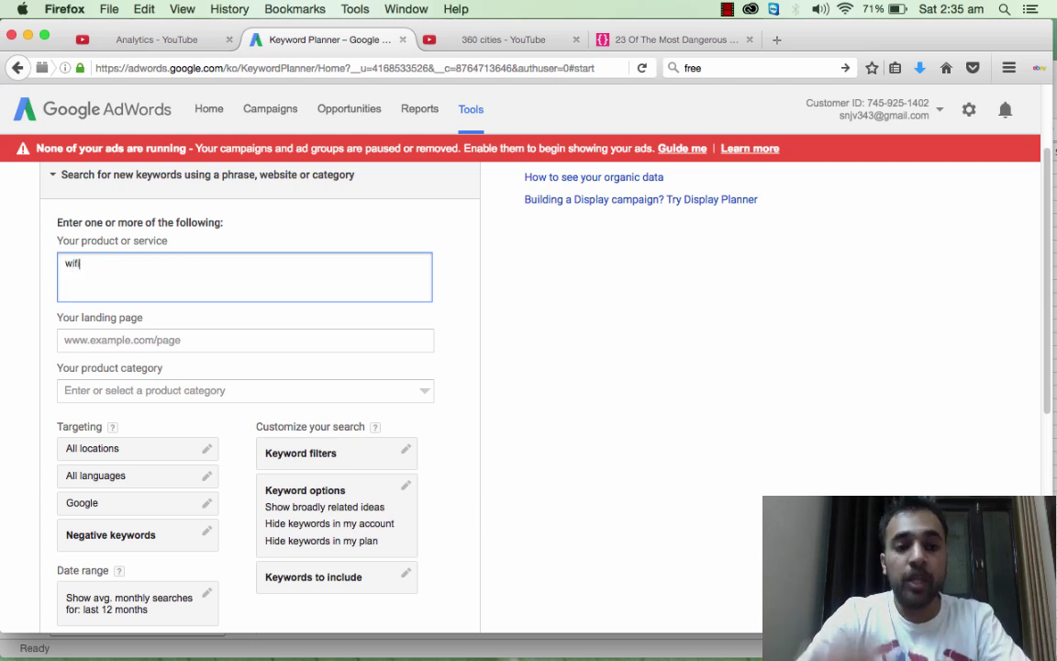
left_click(618, 384)
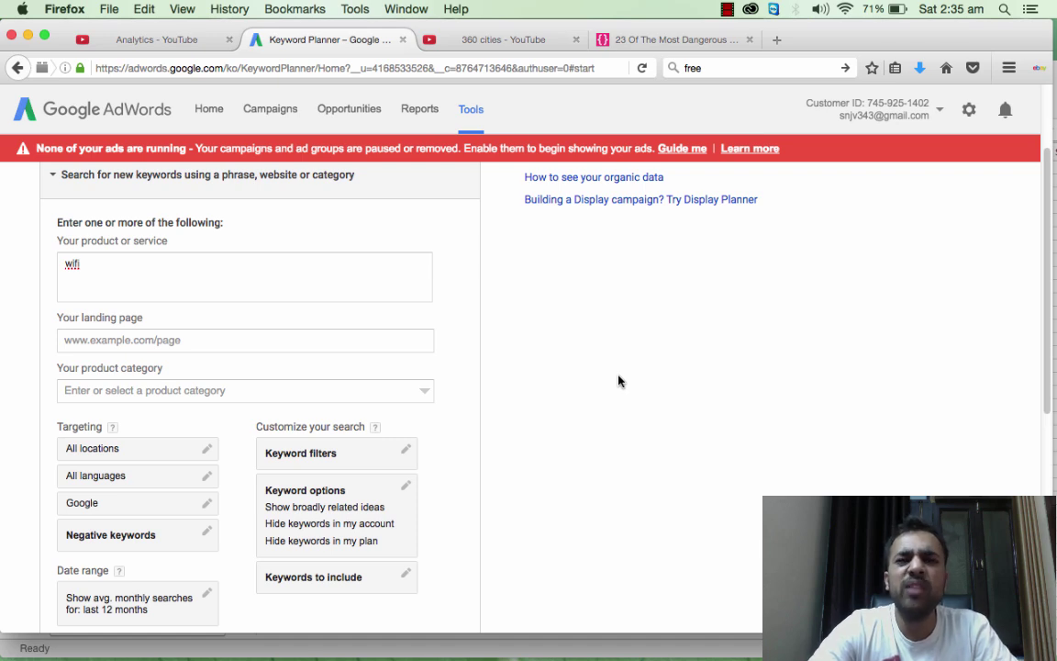
scroll(619, 381, "down", 2)
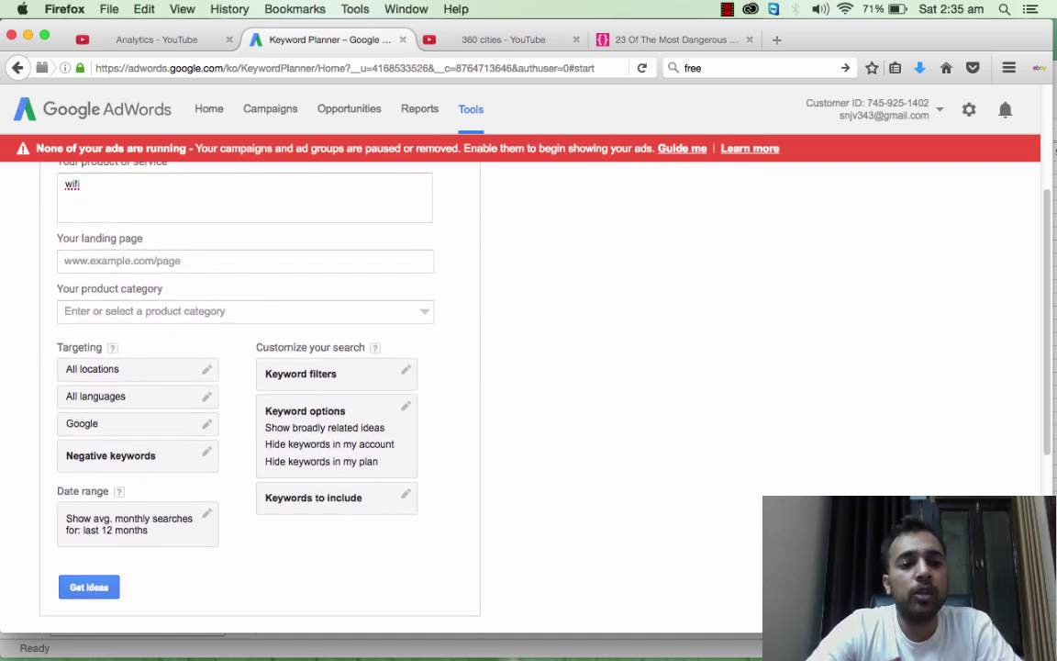
scroll(312, 504, "down", 1)
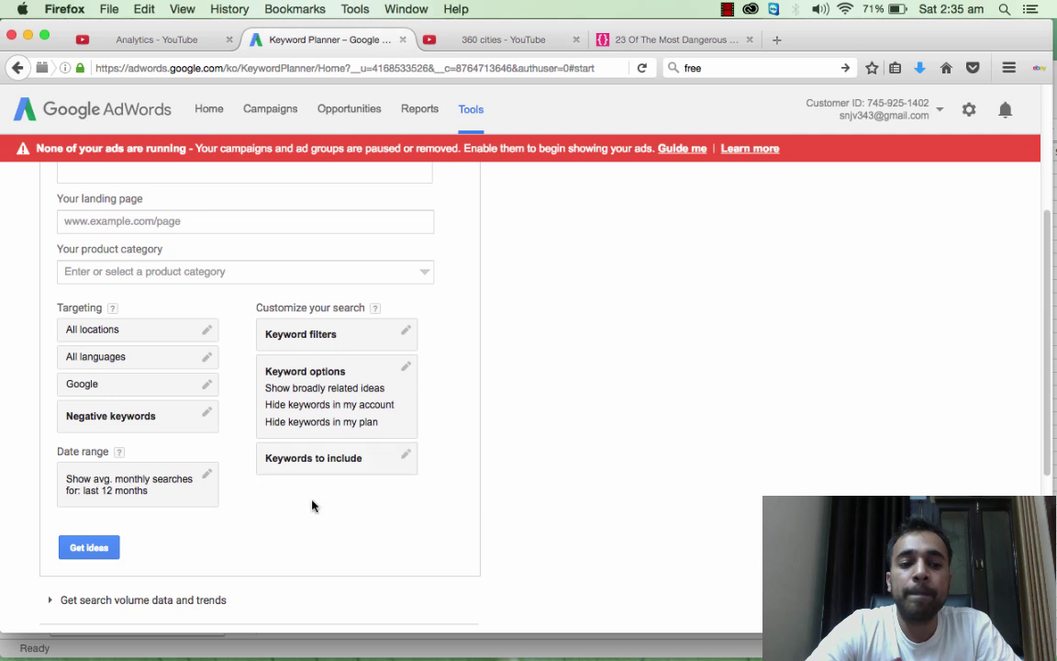
left_click(89, 553)
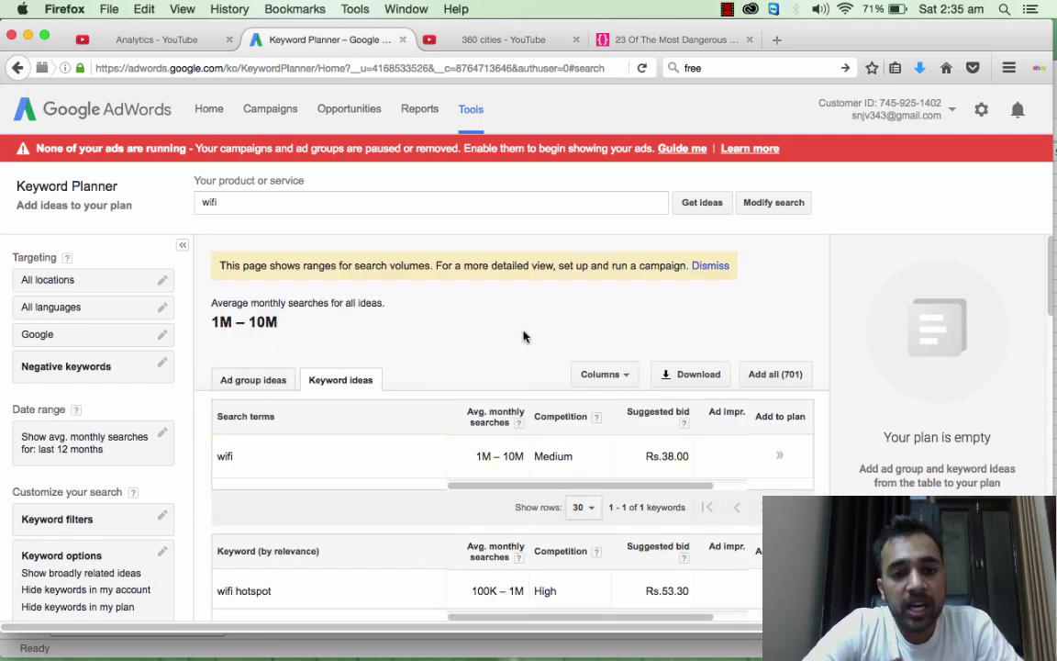
Examine the average monthly searches, the help text for that metric, and the competition level for the keyword "wifi"
scroll(477, 413, "down", 2)
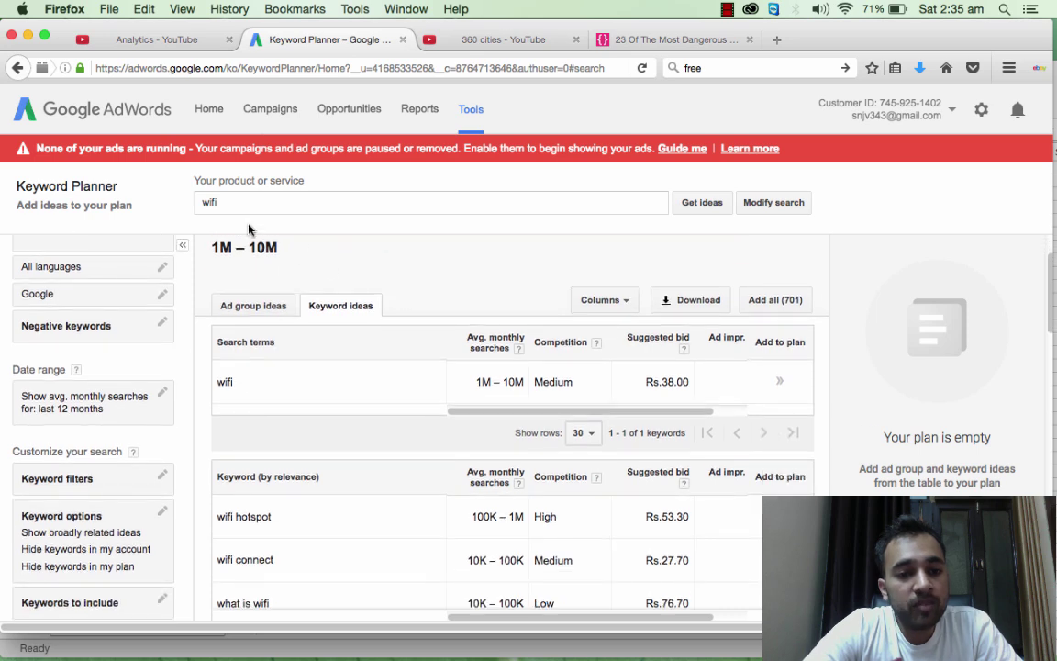
left_click(212, 203)
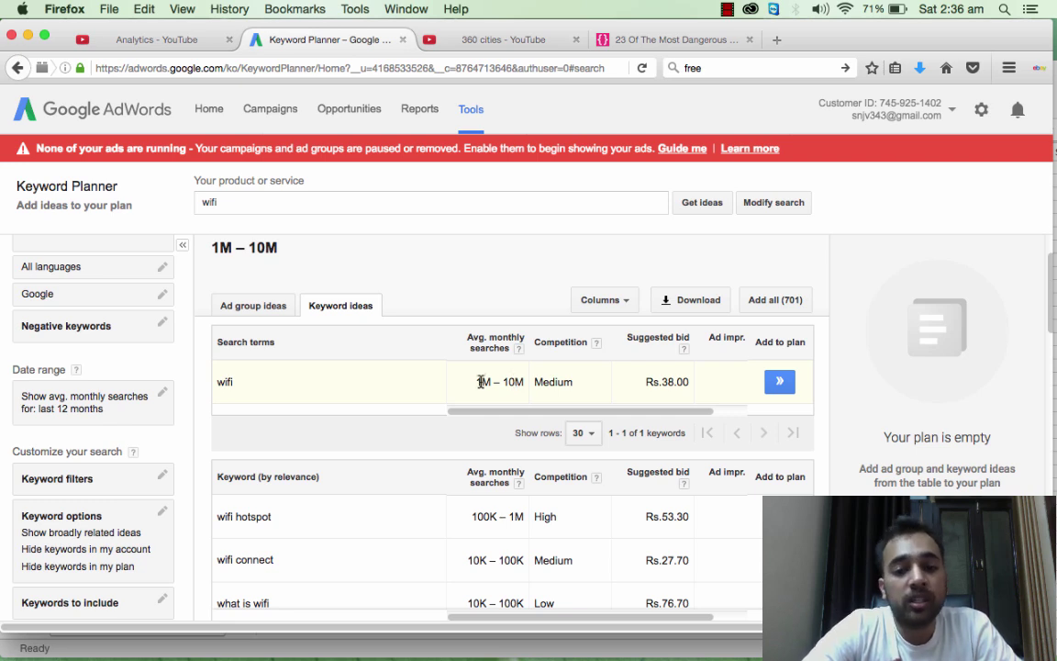
left_click(519, 349)
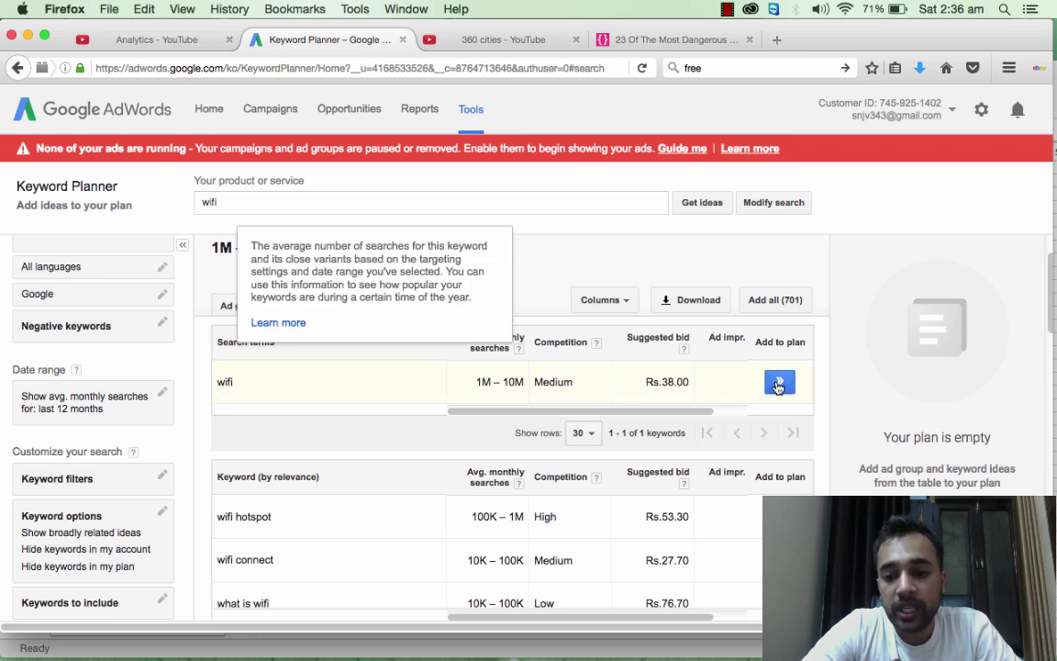
left_click(500, 380)
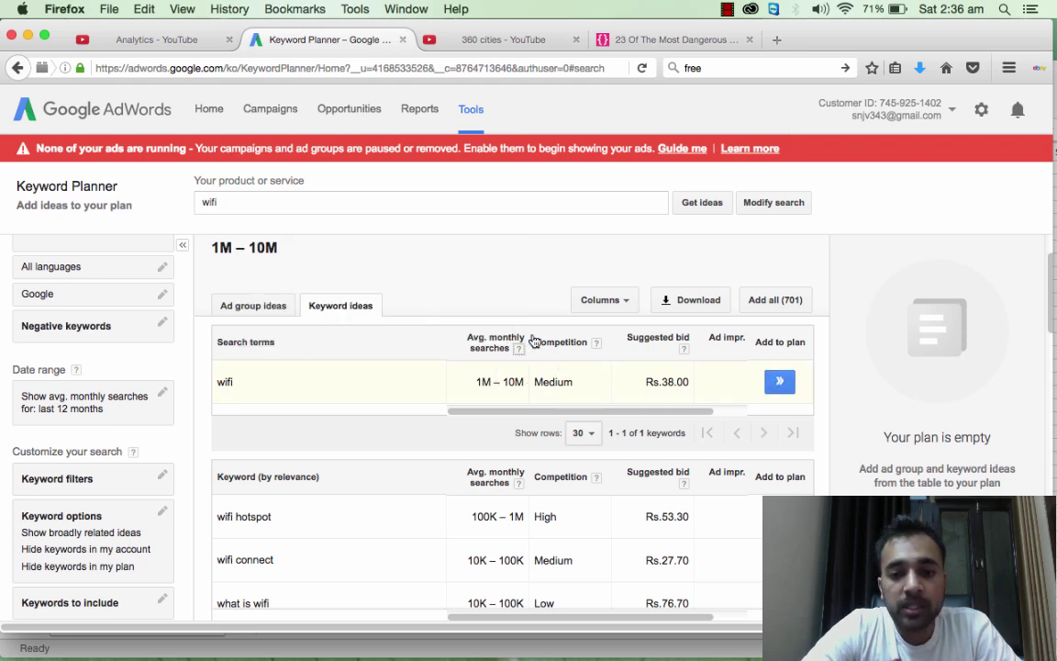
left_click(519, 349)
left_click(511, 381)
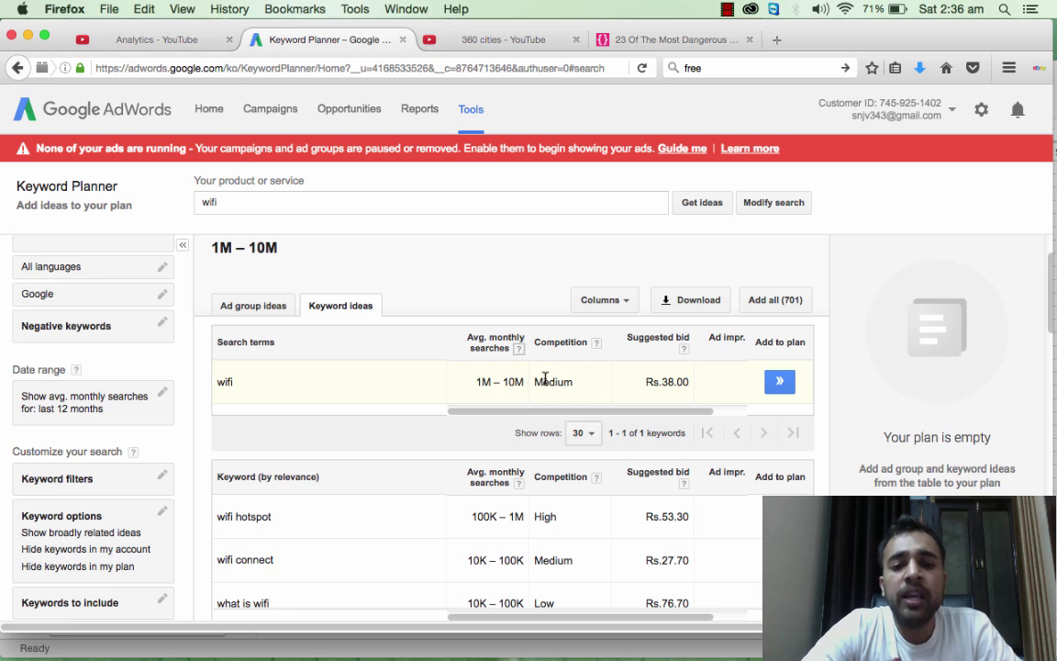
left_click_drag(479, 380, 529, 380)
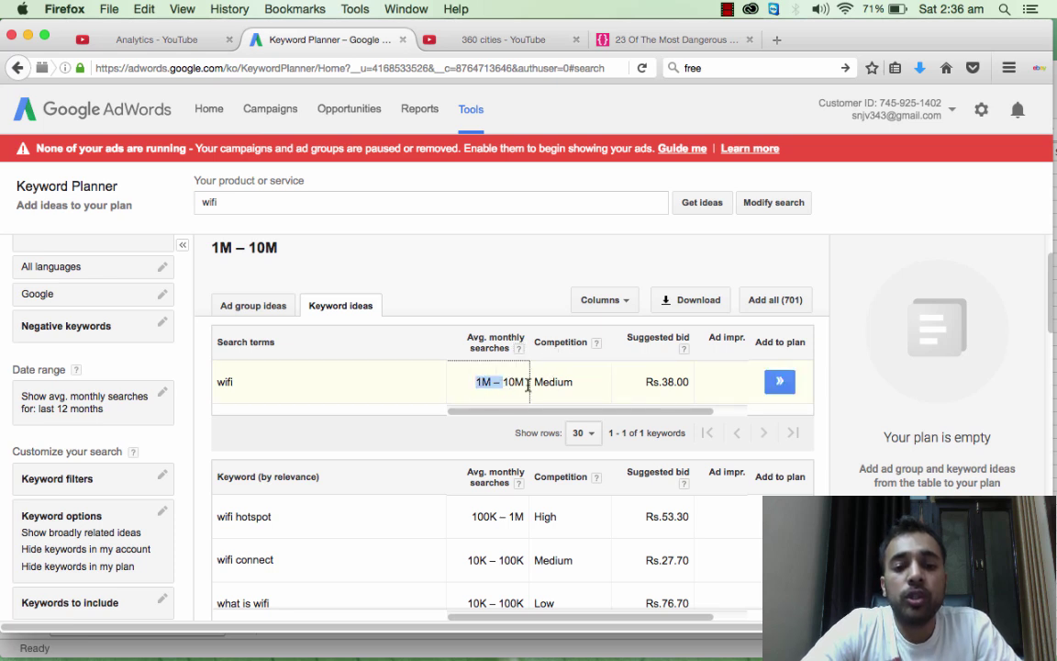
left_click(546, 380)
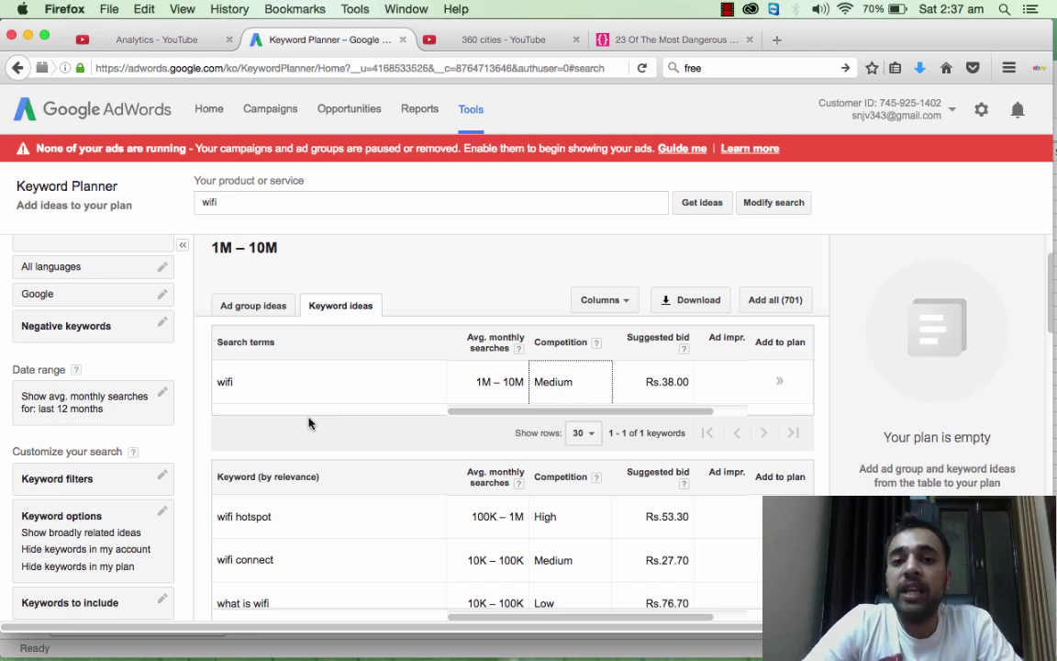
left_click(295, 206)
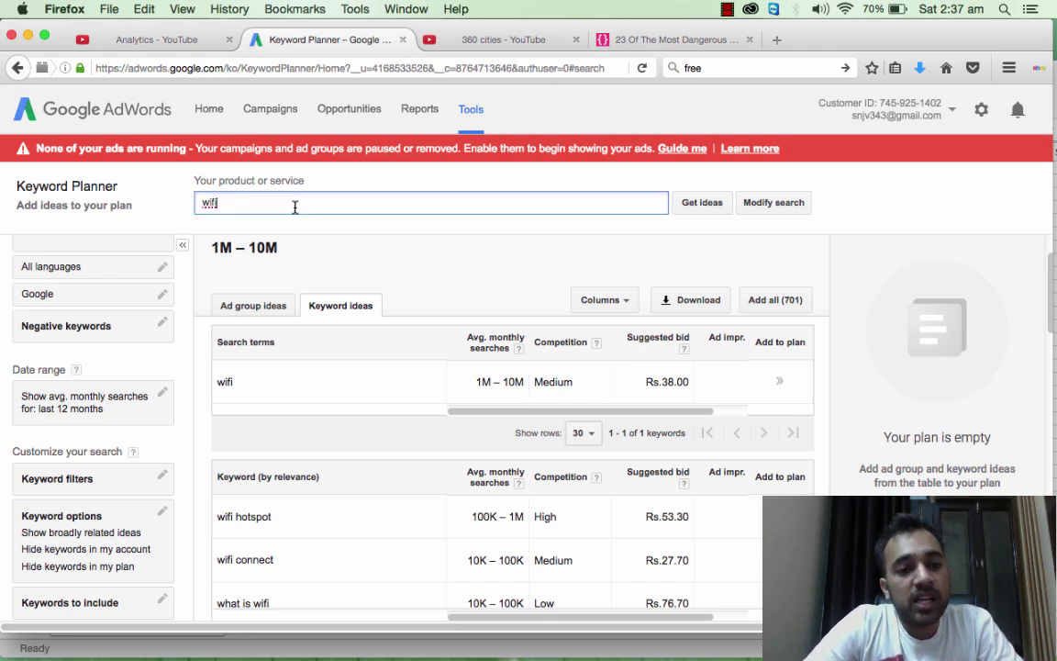
left_click(468, 40)
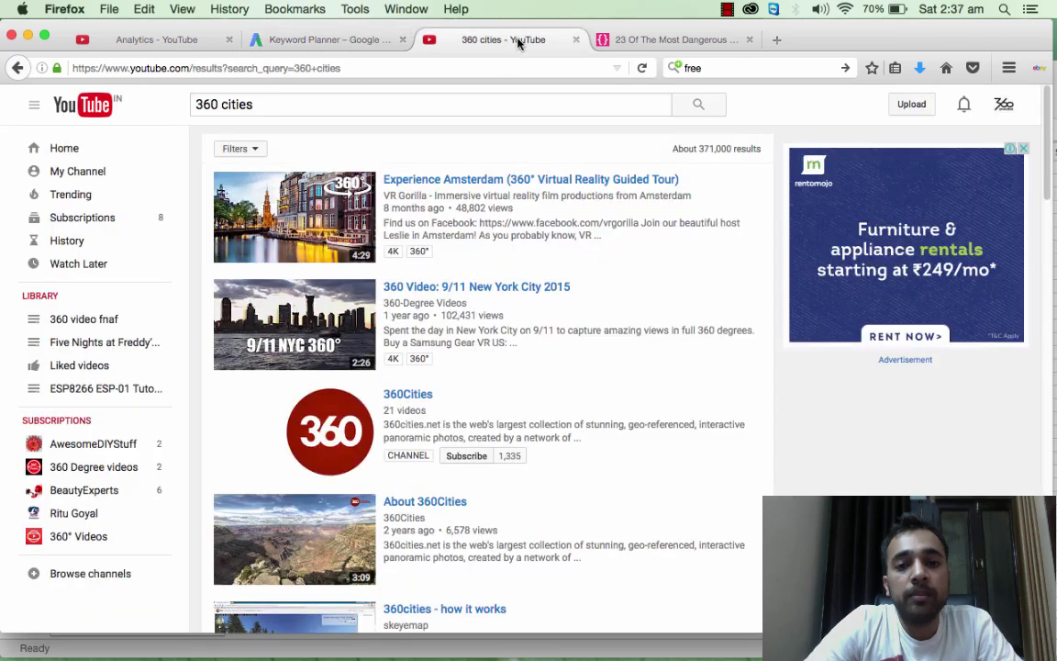
left_click(457, 69)
type("key")
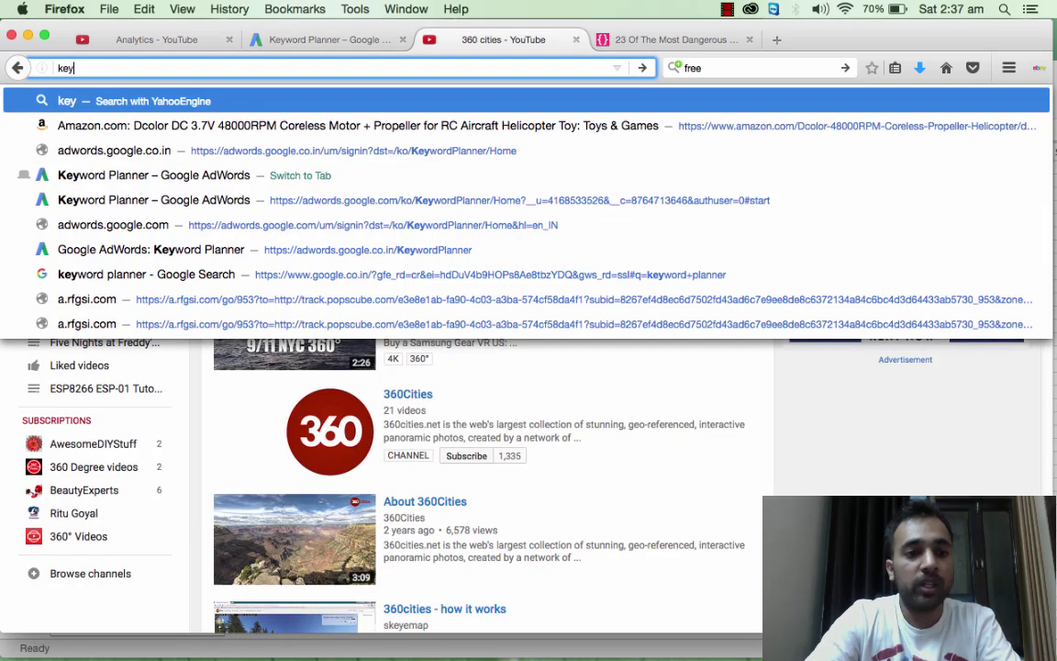
key("Down")
key("Down")
key("Down")
key("Return")
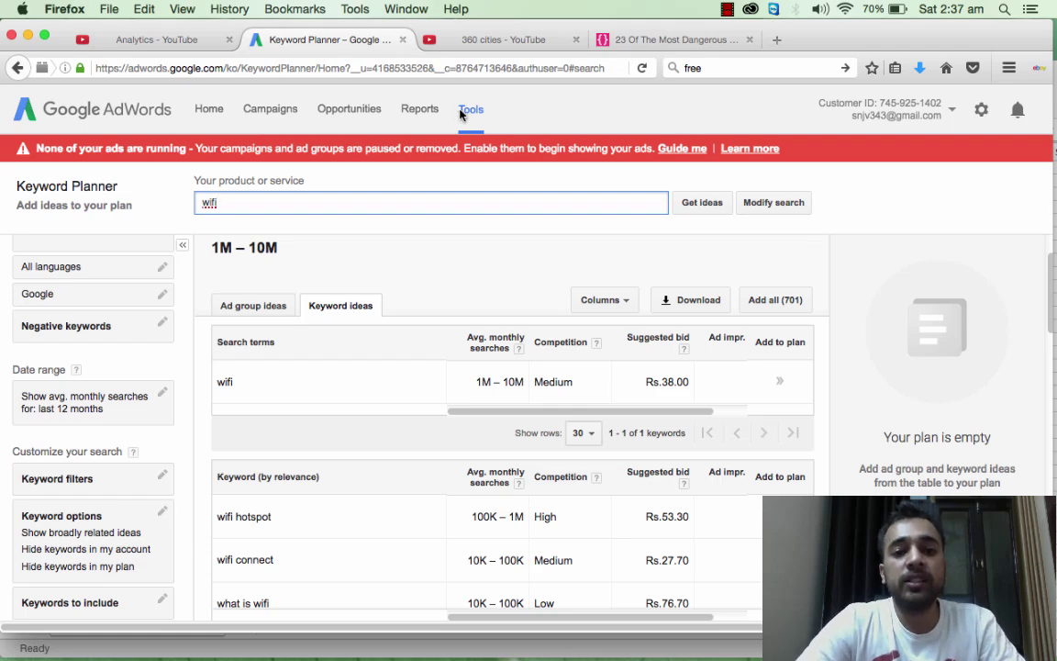
Search google.com for "keyword planner" in the "360 cities" tab and sign in from the Google AdWords: Keyword Planner page
left_click(516, 41)
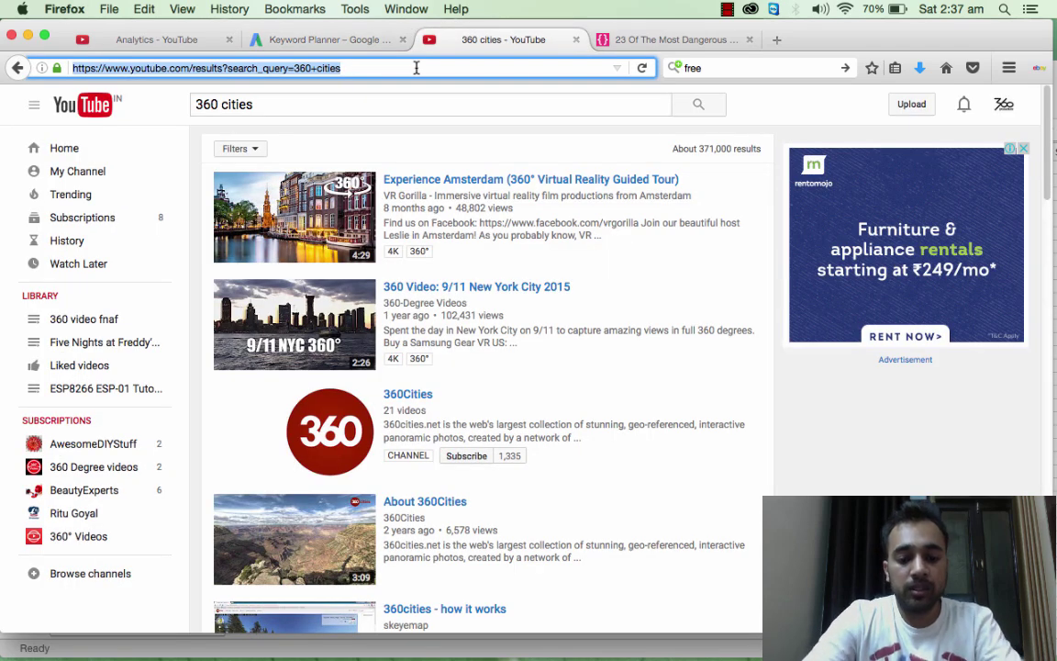
type("google.com/")
key("Return")
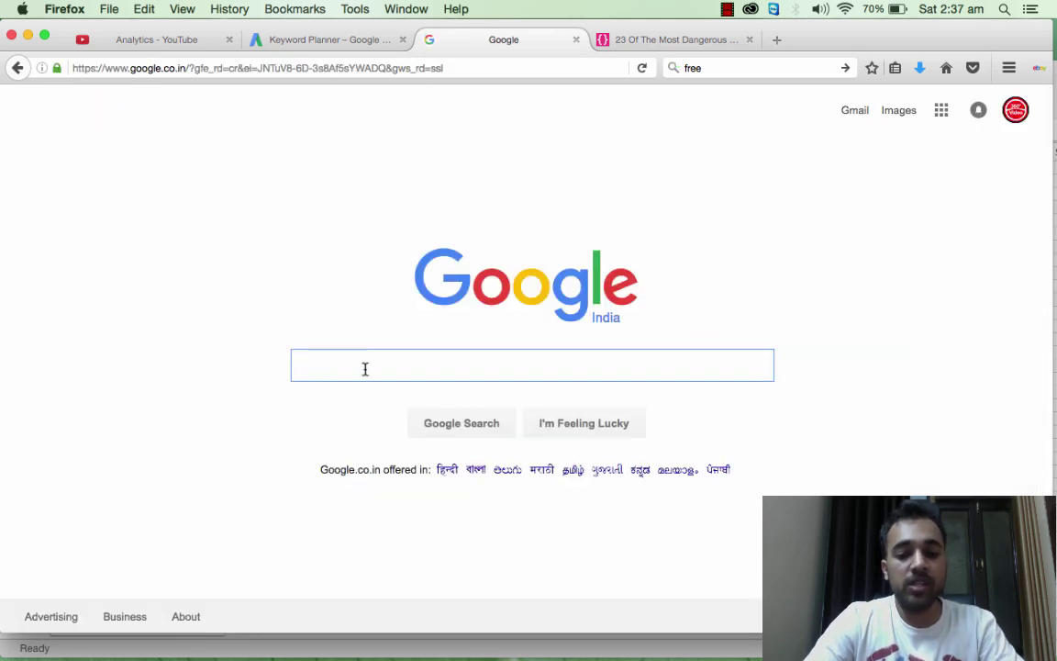
type("keywo")
key("Down")
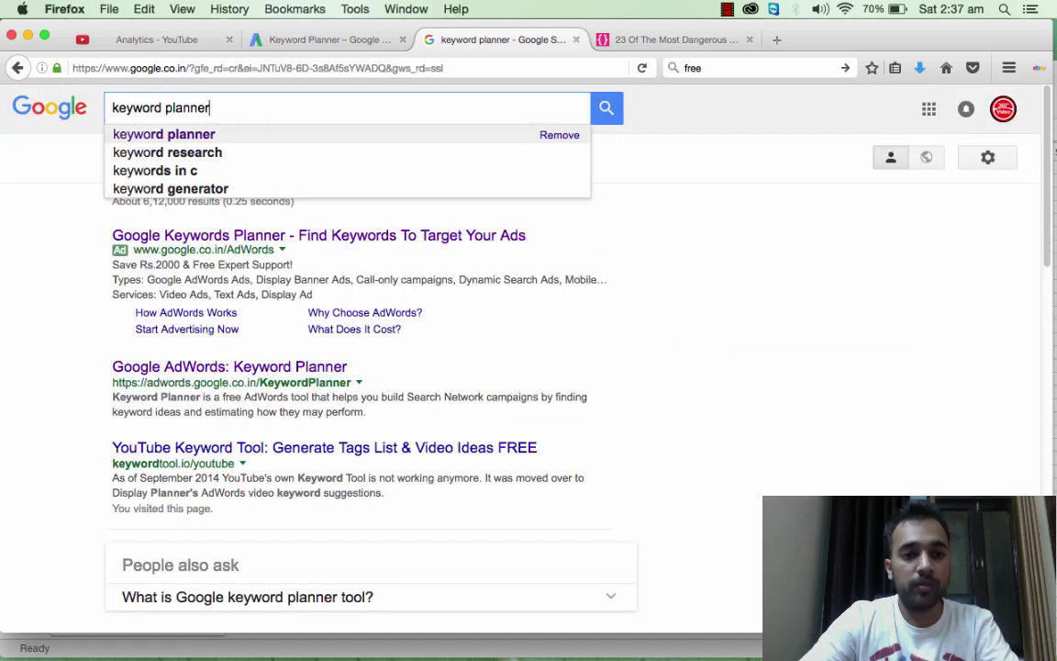
key("Return")
left_click(236, 371)
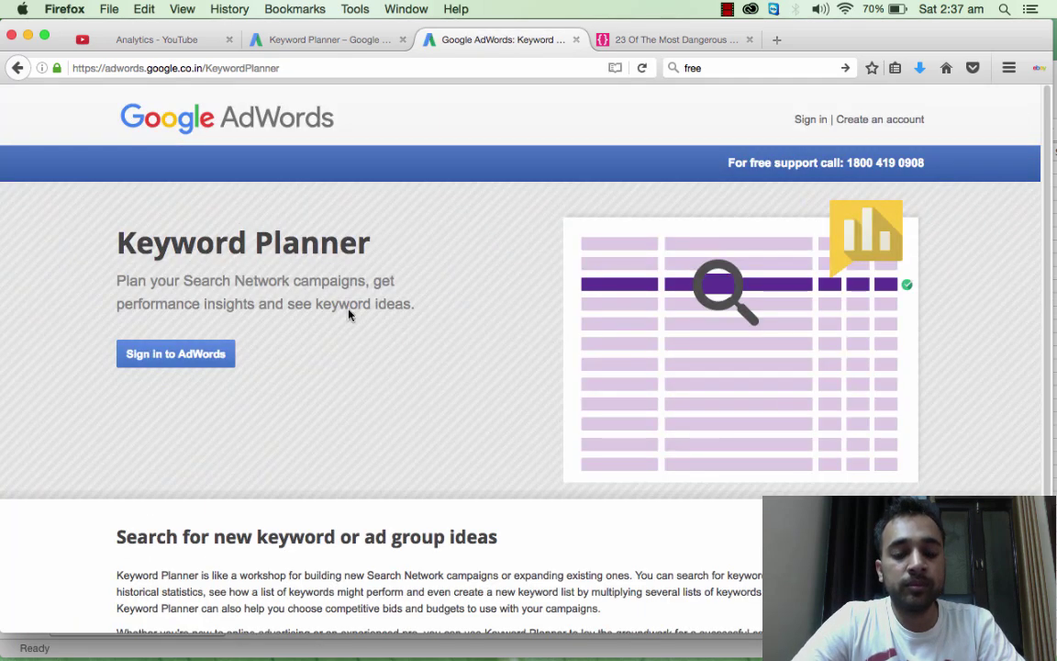
left_click(813, 121)
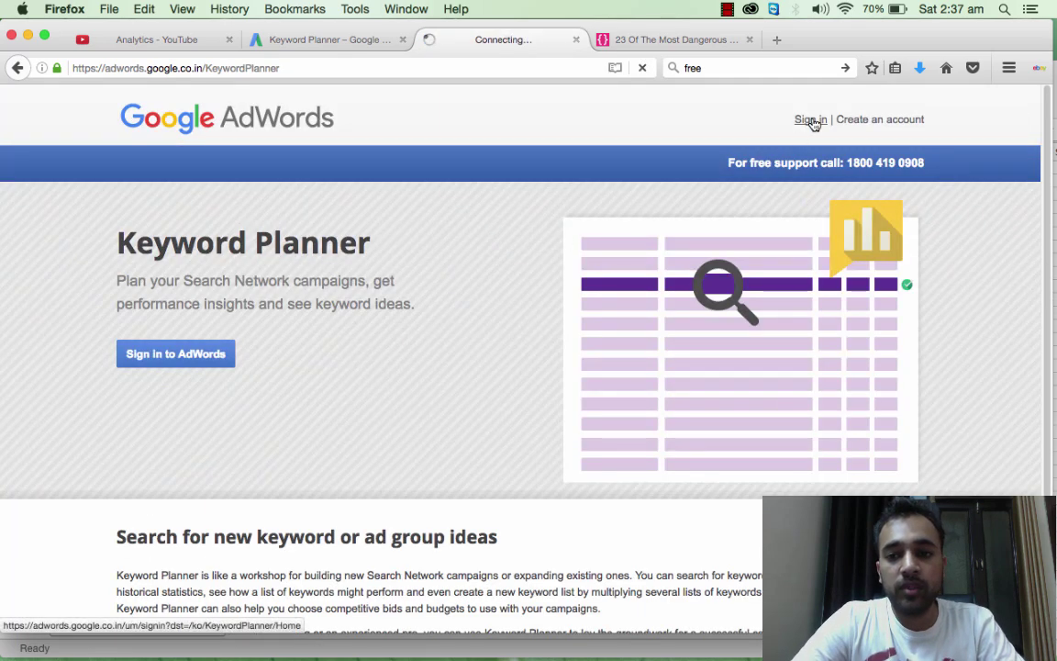
Get new keyword ideas for the product or service "seo", using the search by phrase, website or category
left_click(318, 40)
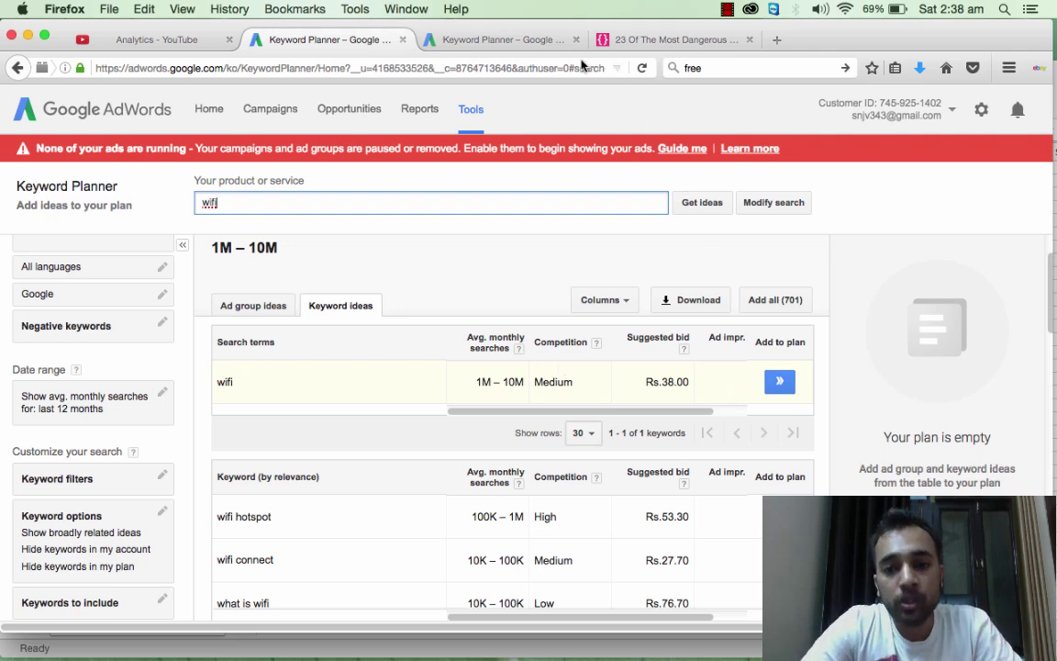
left_click(530, 40)
left_click(208, 291)
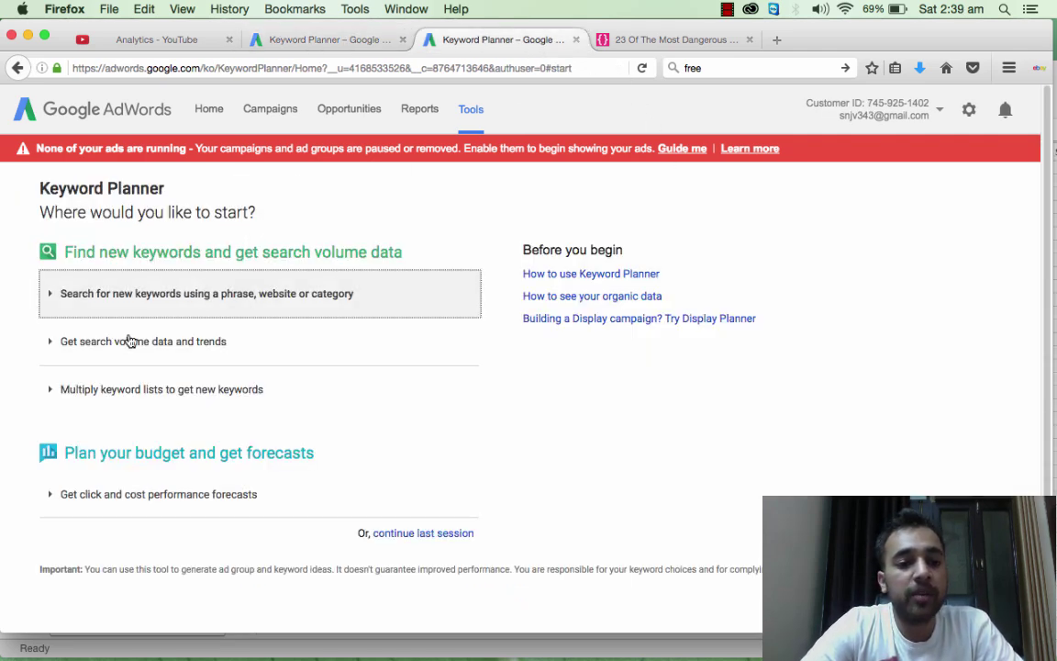
type("seo")
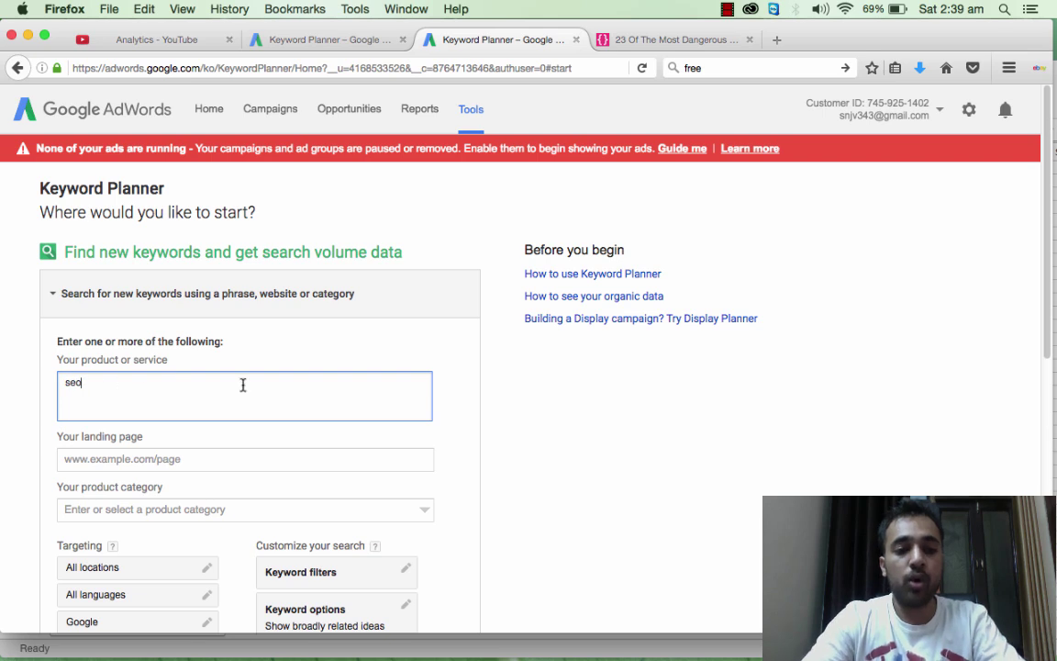
left_click(662, 417)
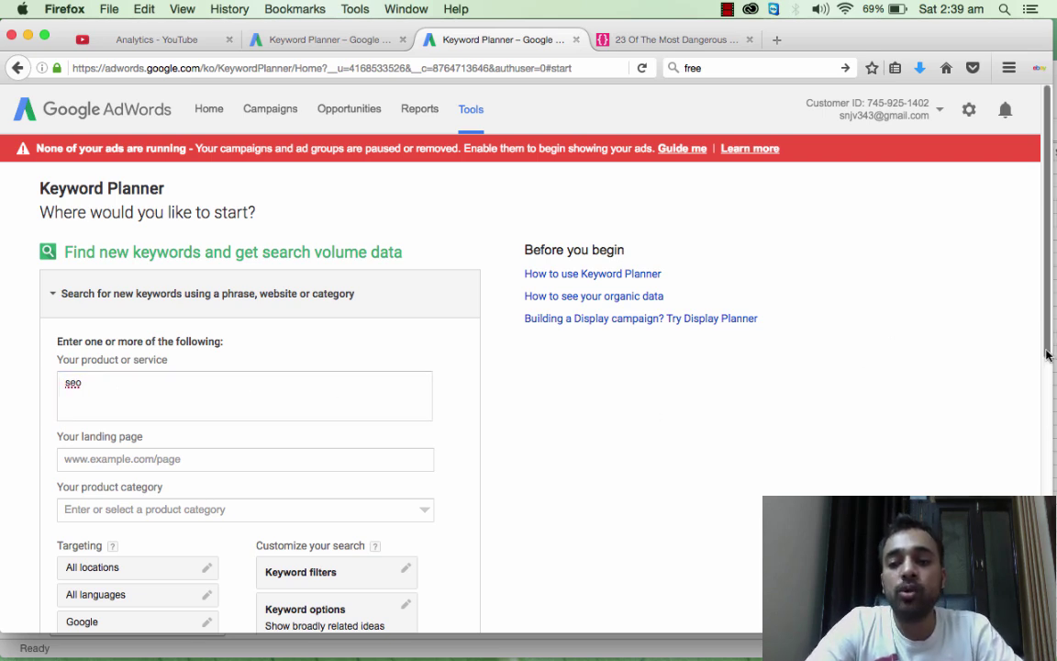
left_click_drag(1045, 354, 1052, 569)
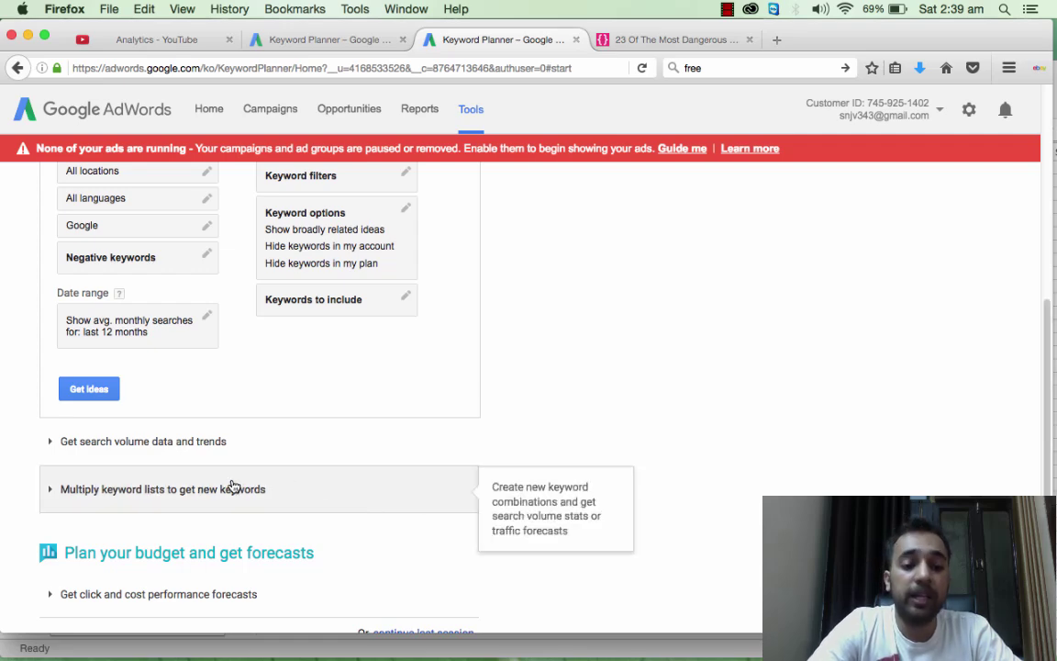
left_click(92, 389)
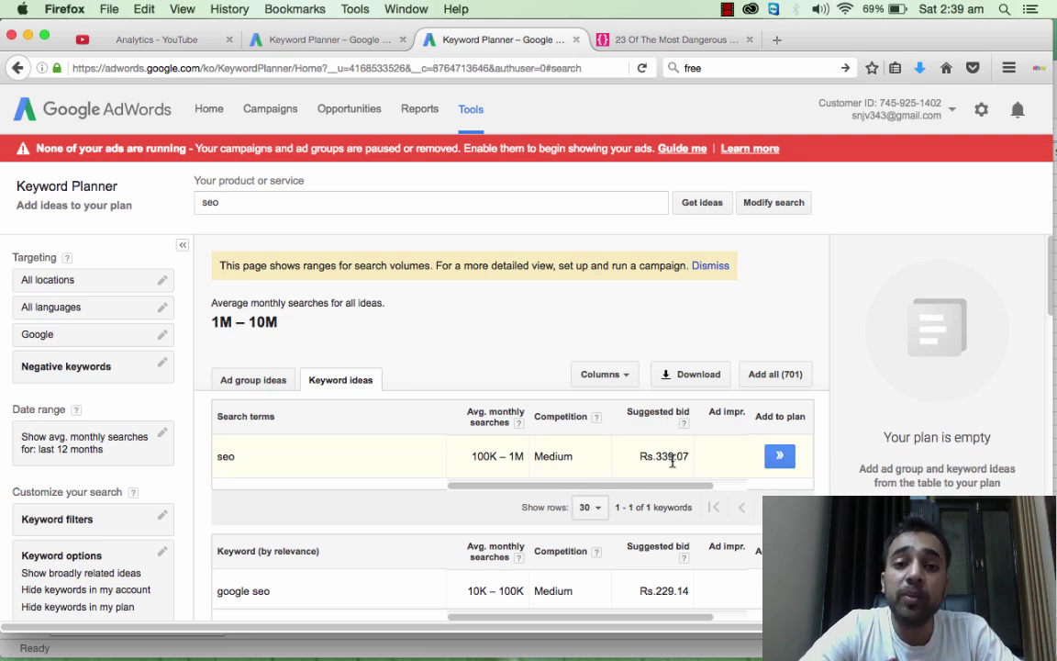
Compare the suggested bids for "wifi" and "seo", and examine the related keyword ideas for "seo"
left_click(332, 44)
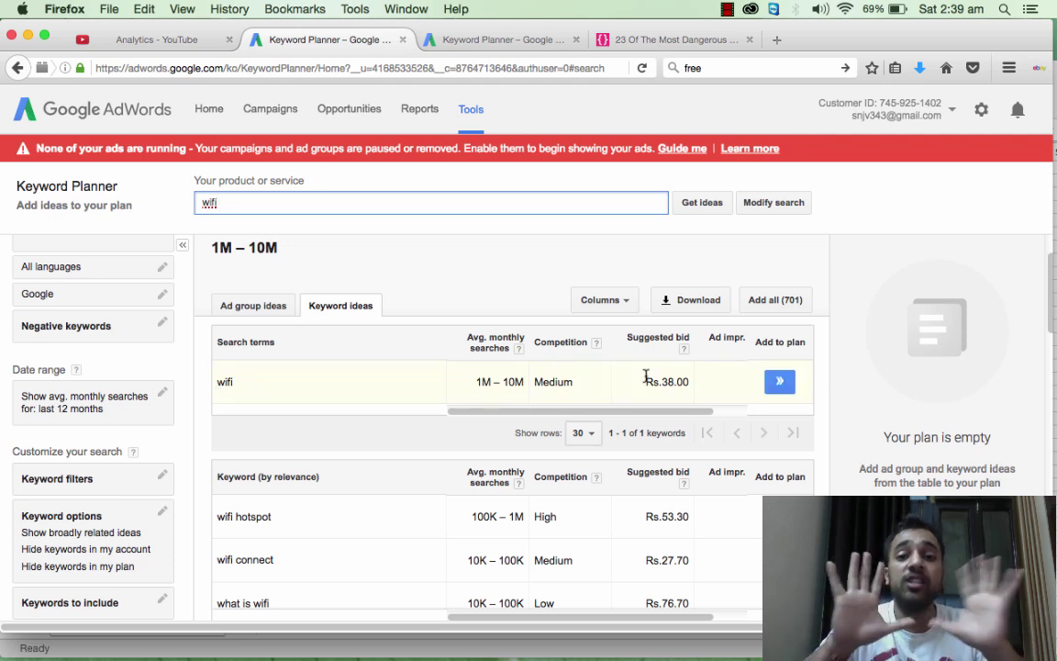
left_click(460, 40)
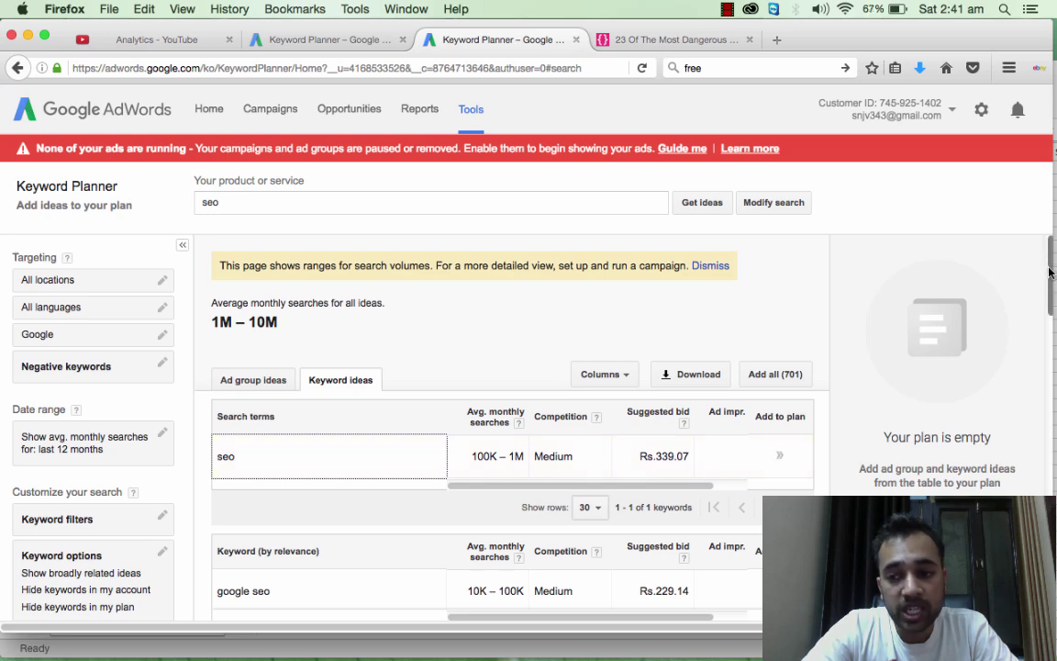
left_click_drag(1049, 266, 1049, 332)
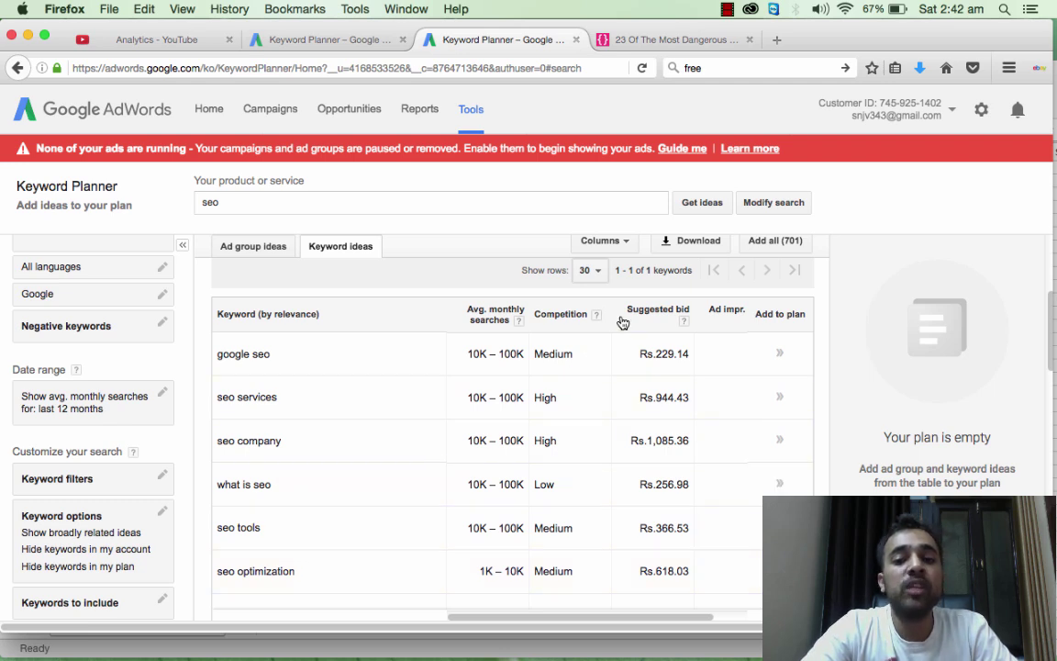
Download the historical statistics for the "seo" keyword ideas as Excel CSV and open the file in Microsoft Excel
left_click(679, 244)
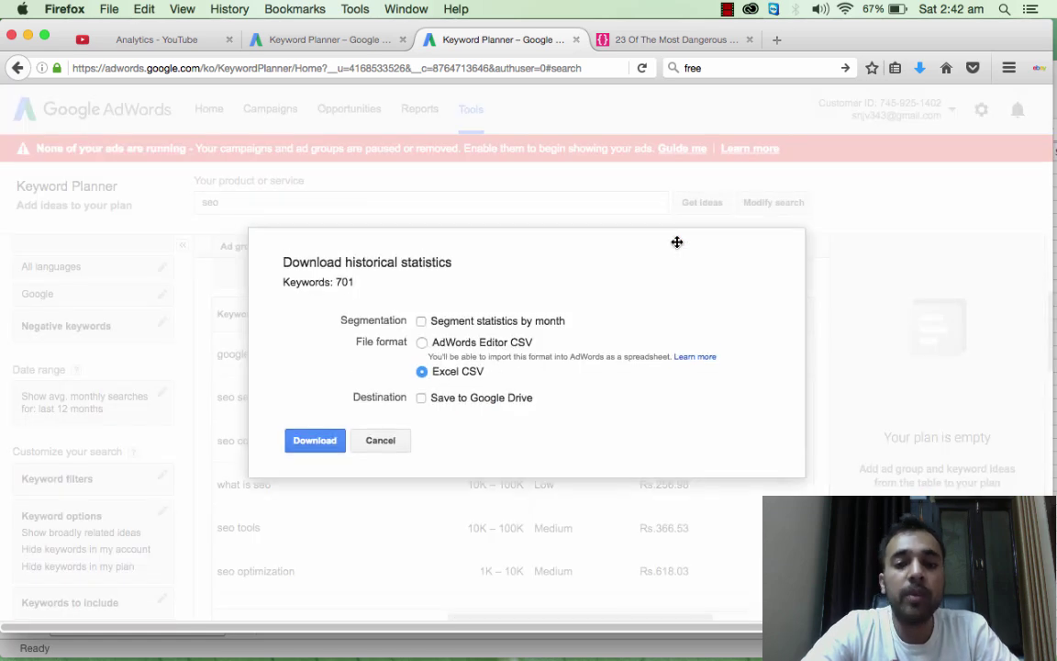
left_click(315, 439)
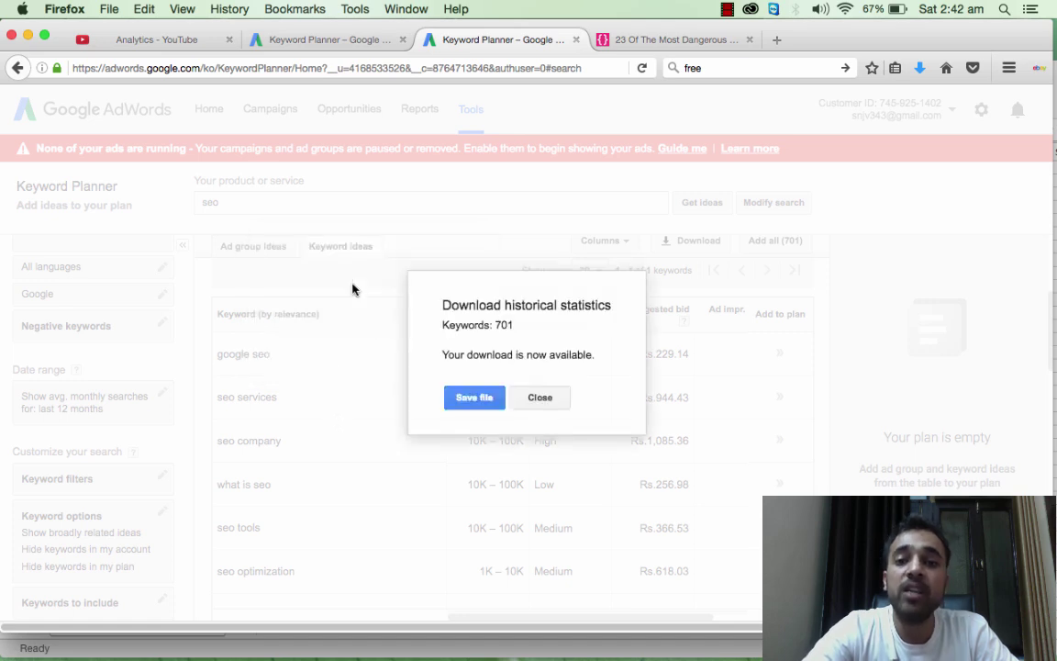
left_click(466, 401)
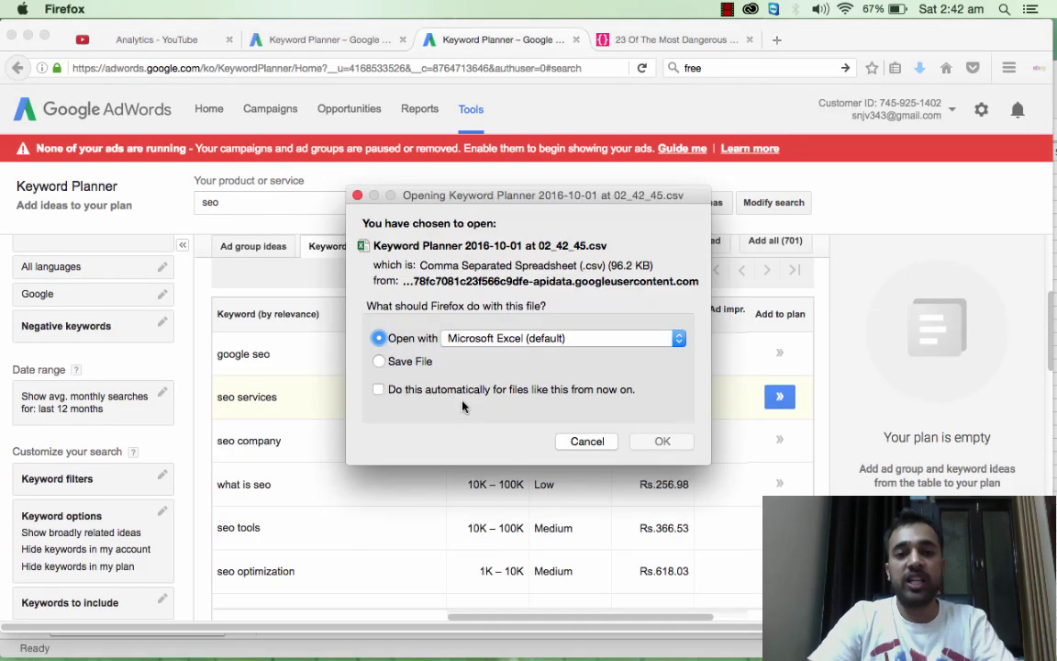
left_click(663, 441)
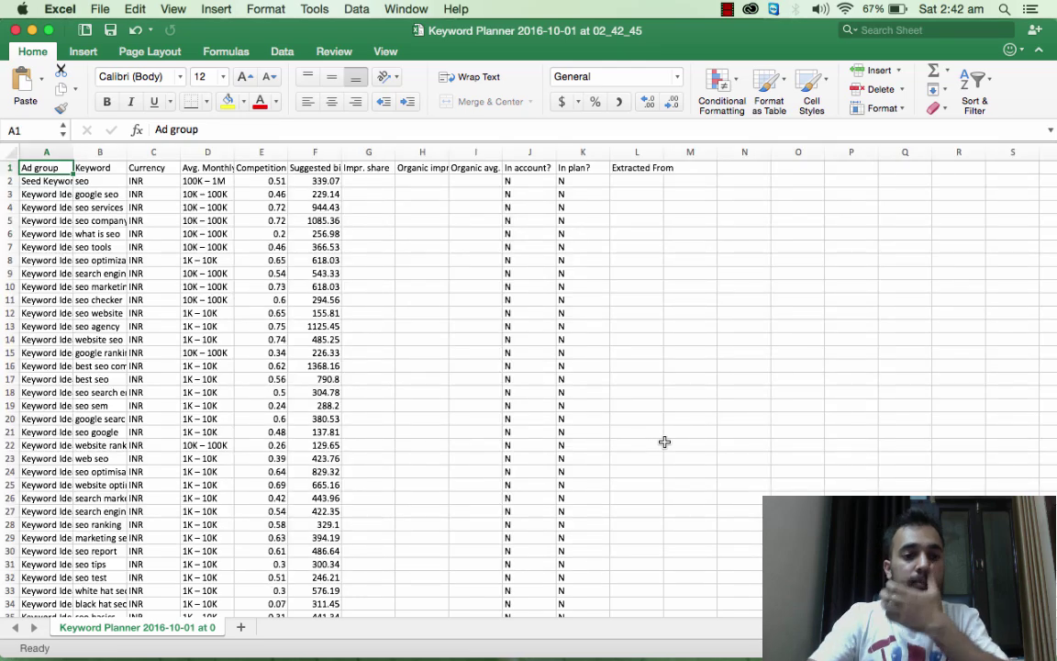
left_click_drag(42, 167, 633, 169)
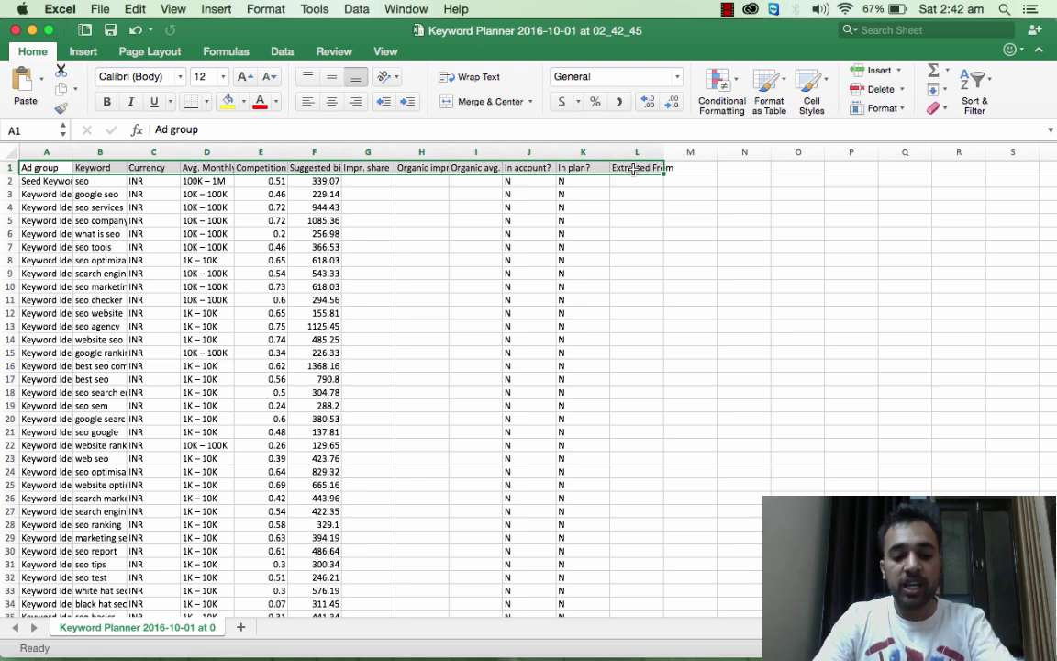
key("super+shift+Down")
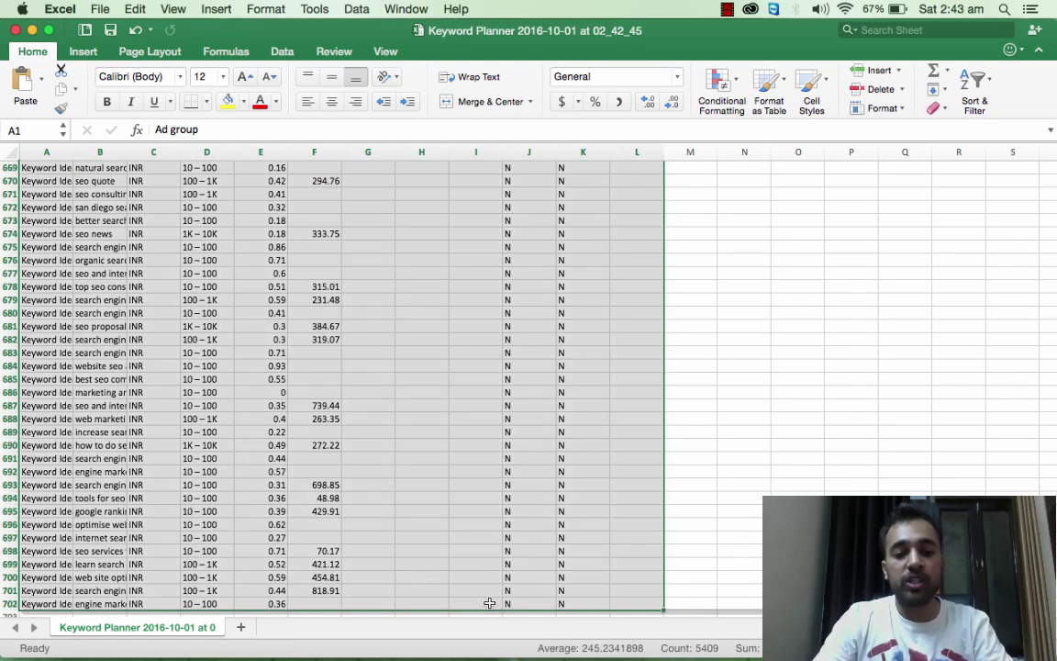
mouse_move(489, 603)
left_mouse_down()
mouse_move(475, 344)
mouse_move(489, 606)
left_mouse_up()
left_click(582, 590)
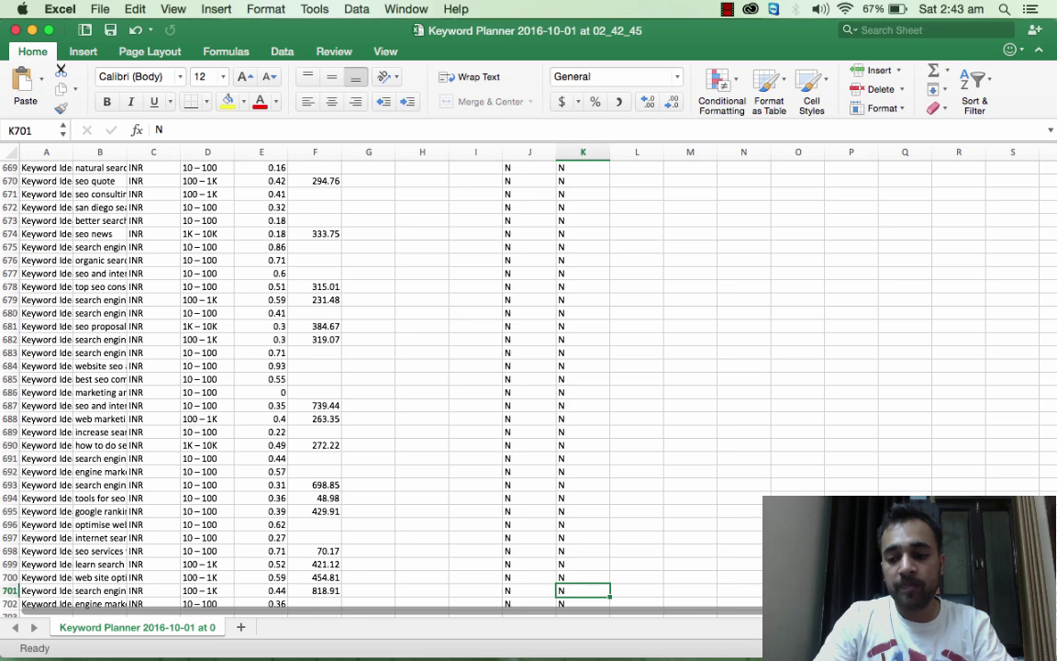
left_click_drag(1051, 592, 1041, 161)
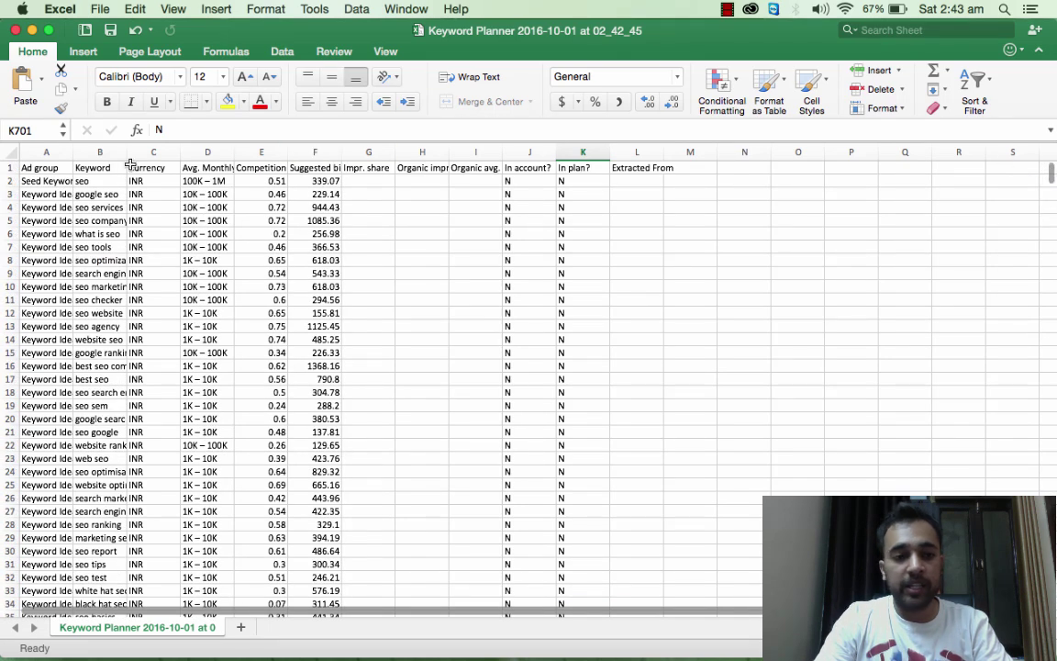
Sort the whole keyword table, columns A to L with headers, by Suggested bid from Largest to Smallest
left_click_drag(41, 165, 642, 154)
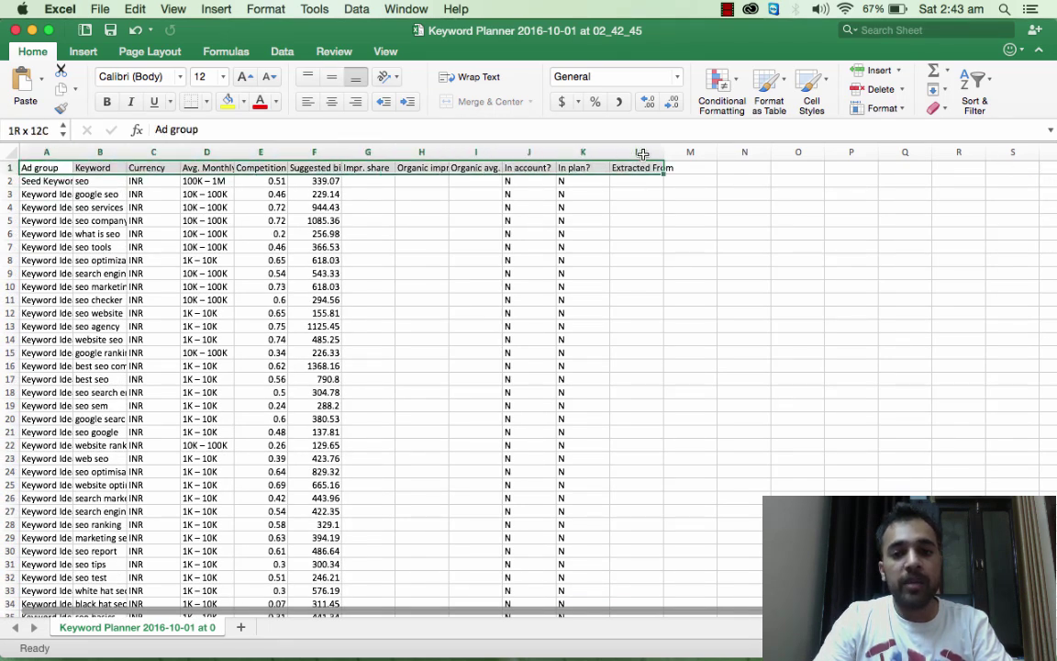
key("super+shift+Down")
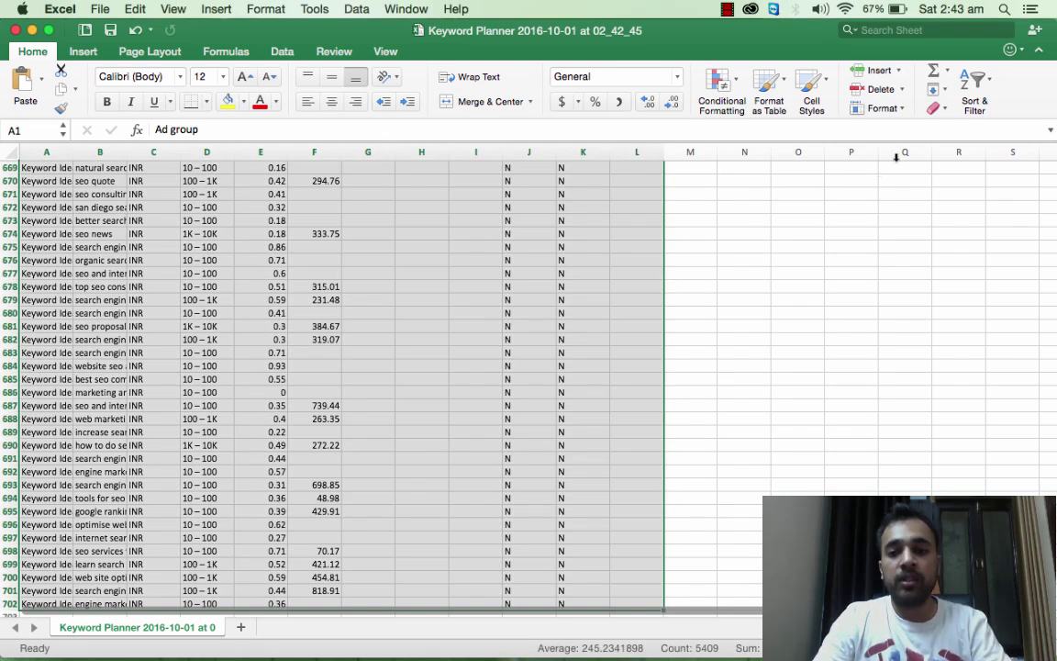
left_click(976, 81)
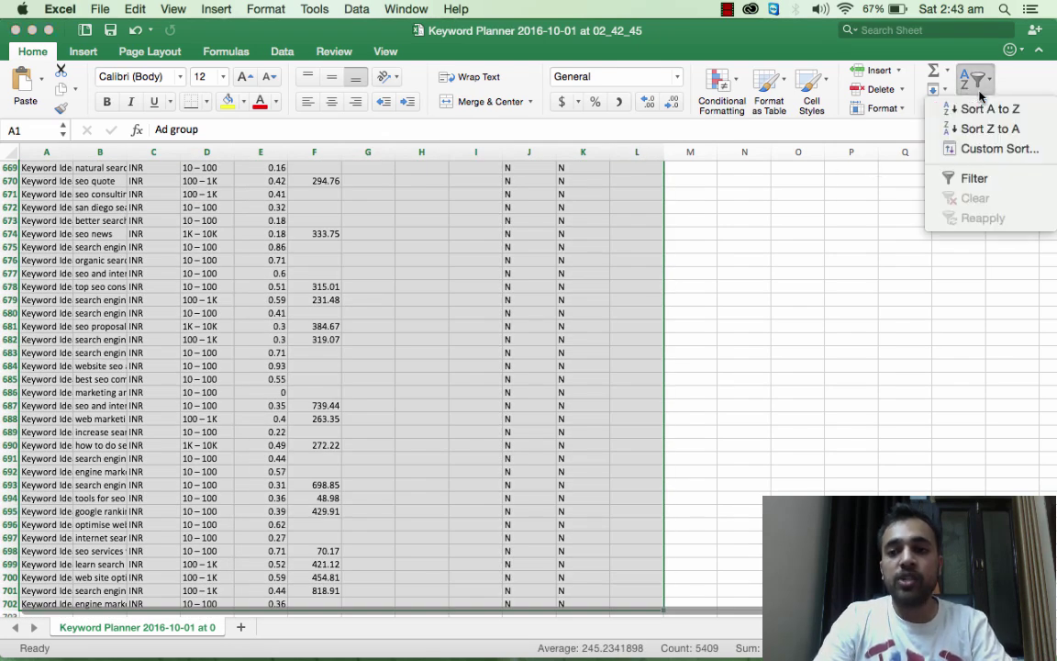
left_click(983, 152)
left_click(435, 94)
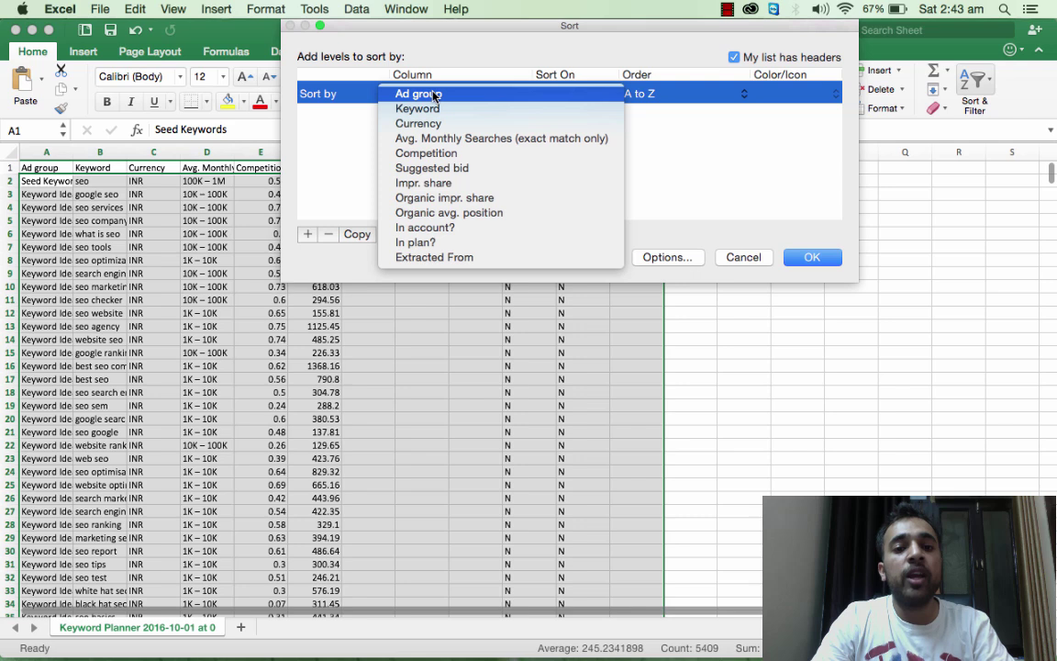
left_click(439, 168)
left_click(634, 94)
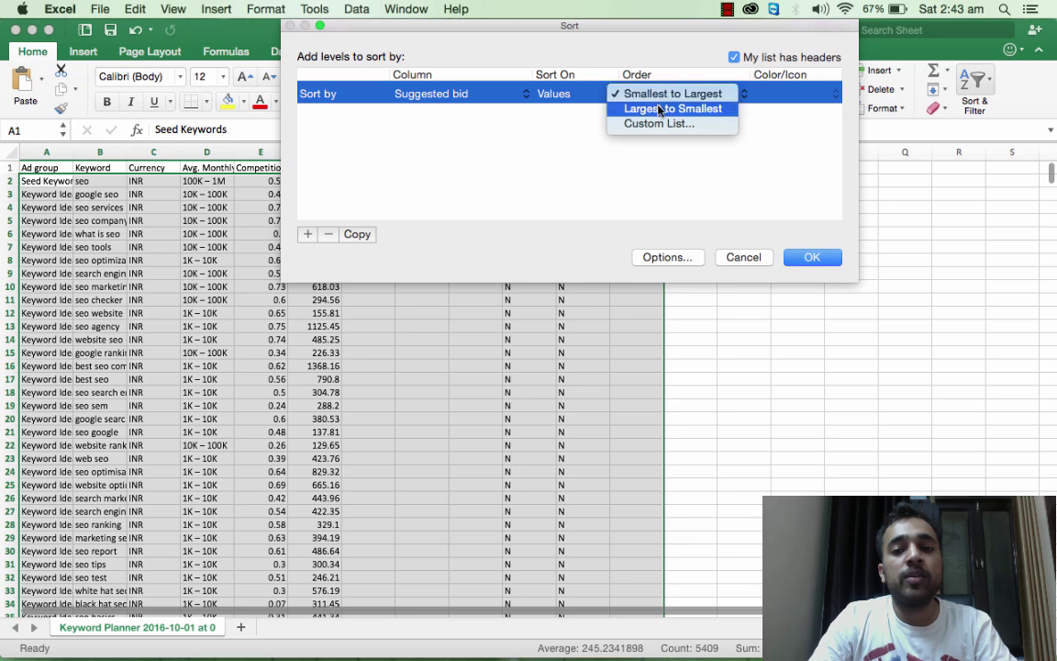
left_click(659, 110)
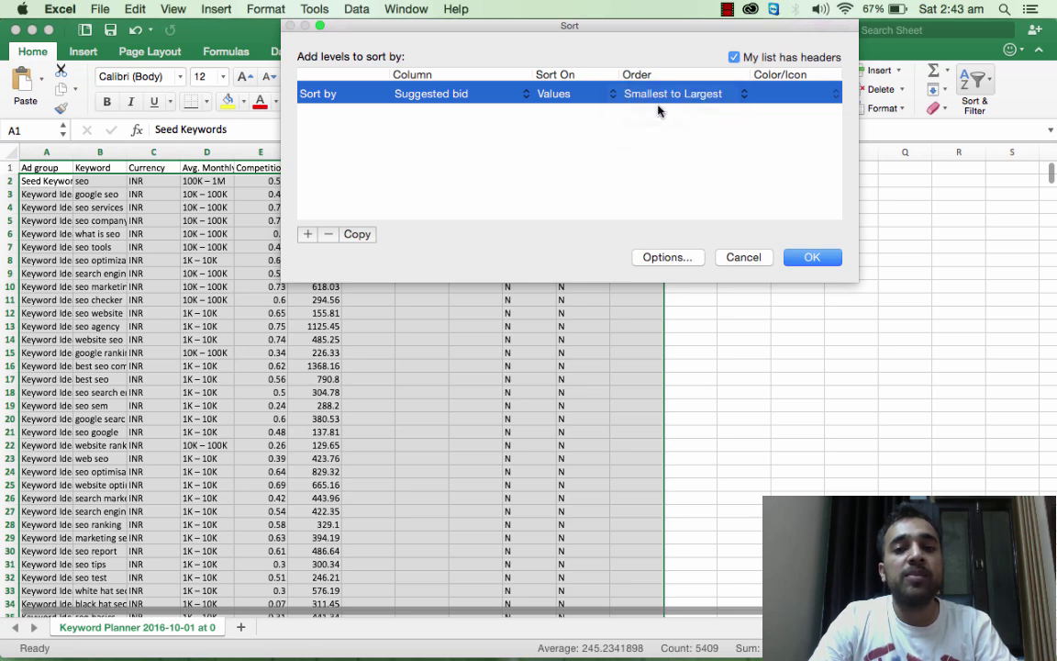
left_click(801, 258)
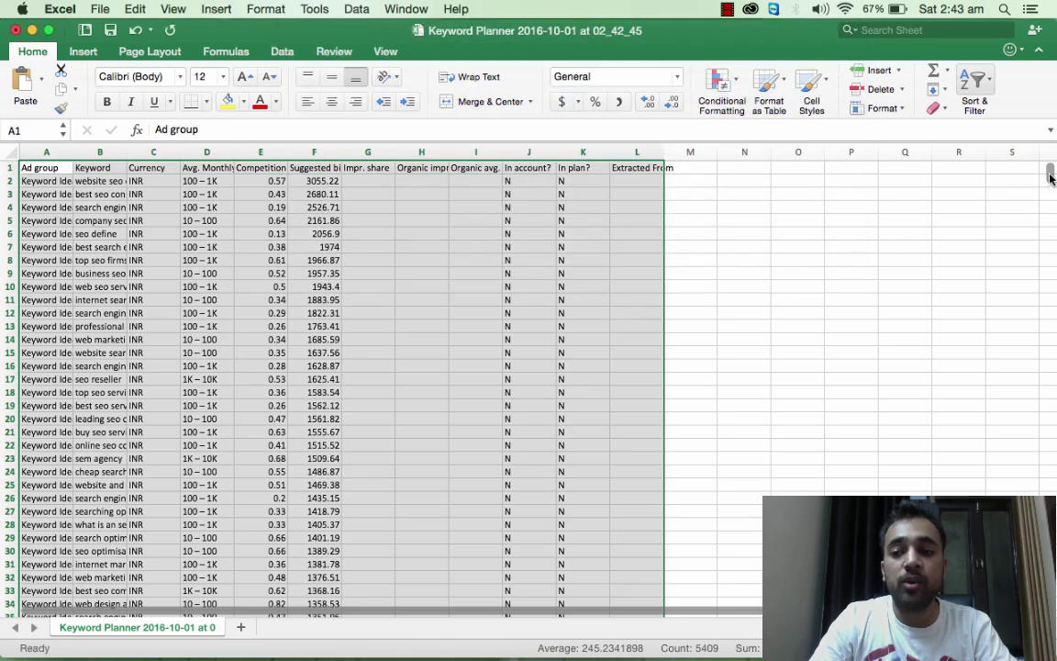
Widen the Keyword column to fit longer phrases, and inspect the keywords with the highest suggested bids
left_click(118, 181)
left_click_drag(126, 149, 195, 150)
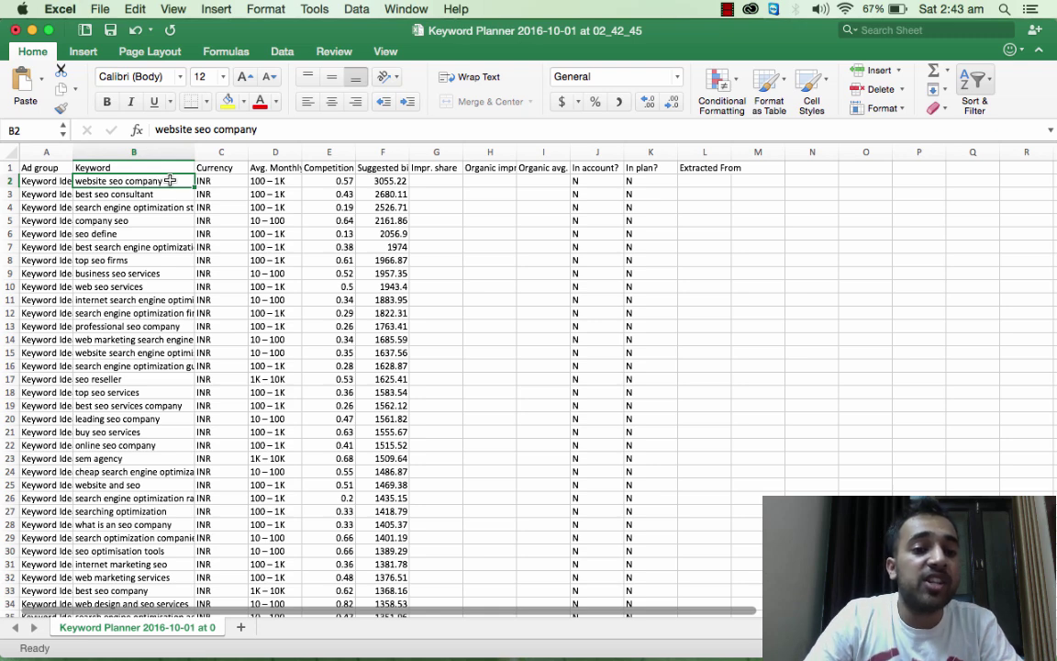
left_click(129, 194)
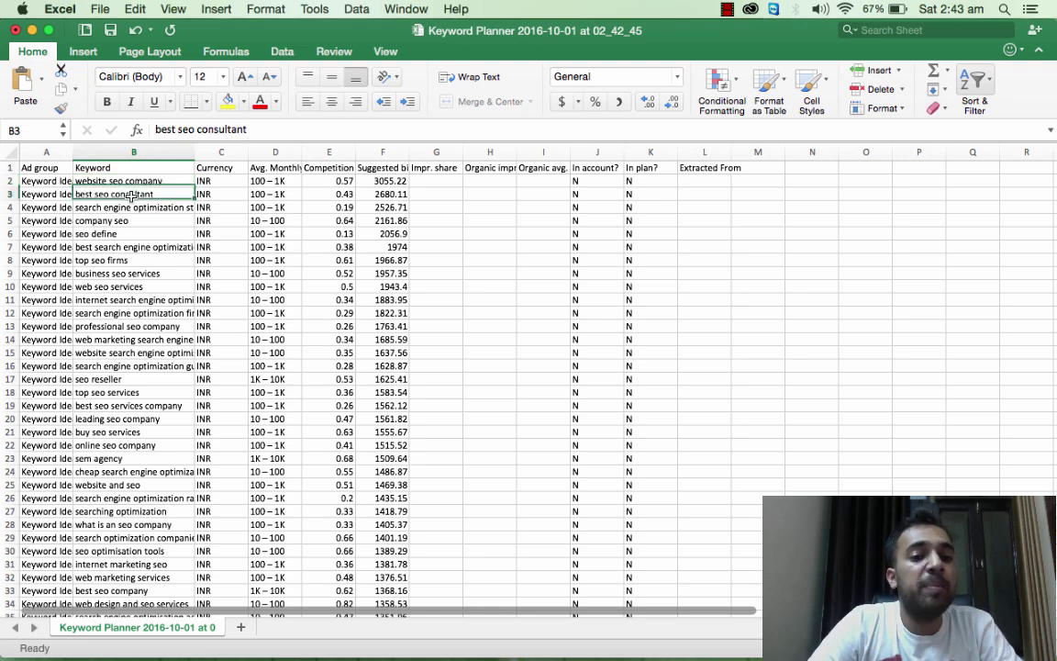
left_click(390, 181)
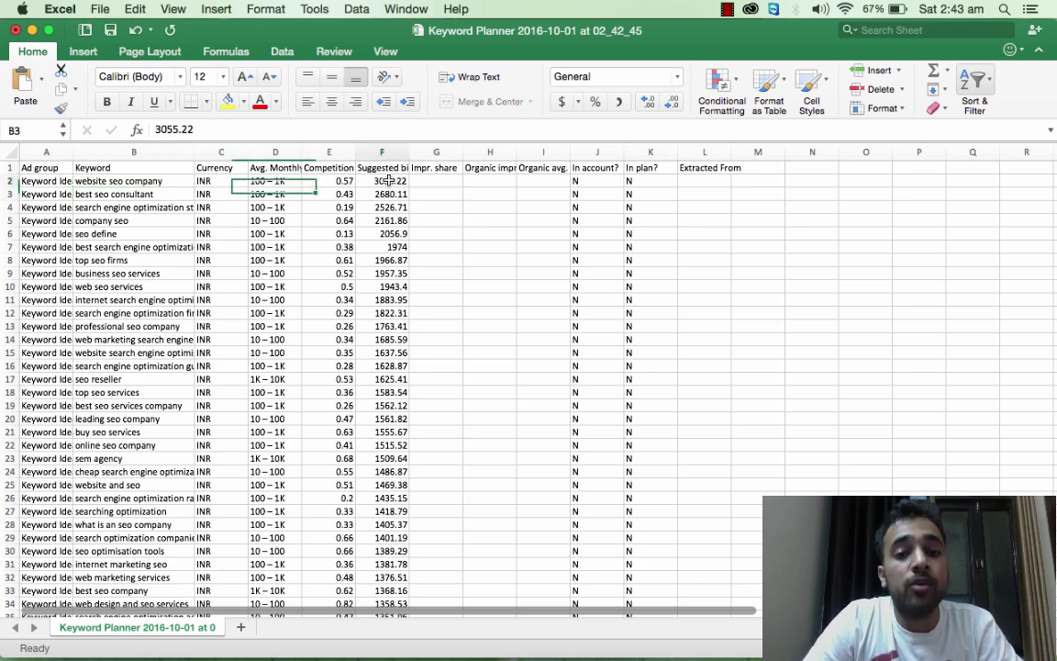
Compare the suggested bids of the top-listed keywords, such as "website seo company" and "best seo consultant", with their average monthly searches
left_click(399, 194)
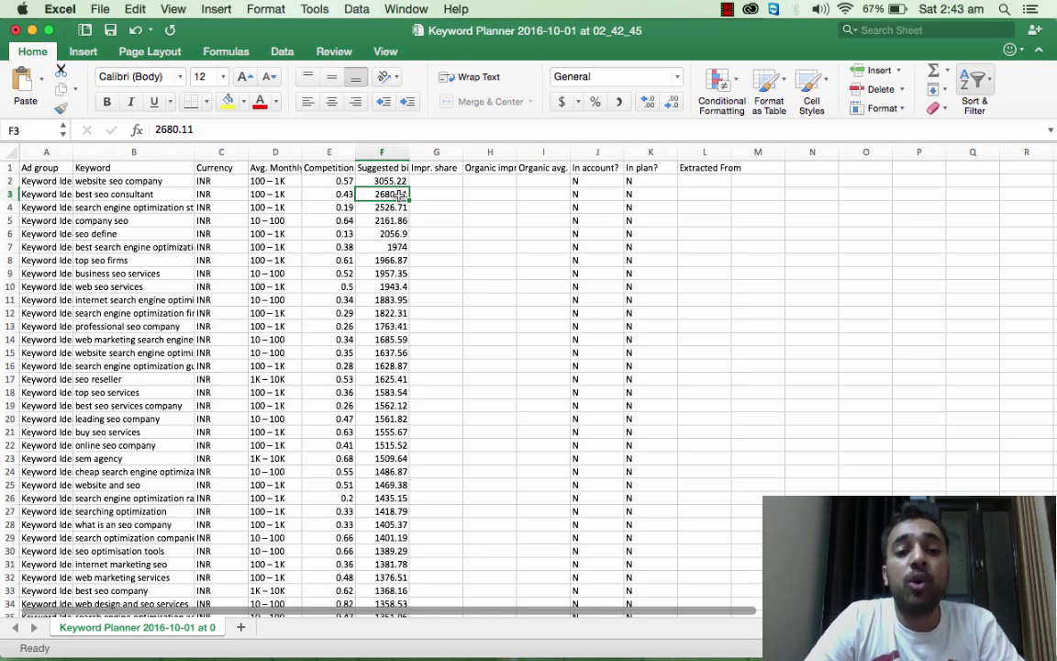
left_click(416, 194)
left_click(391, 194)
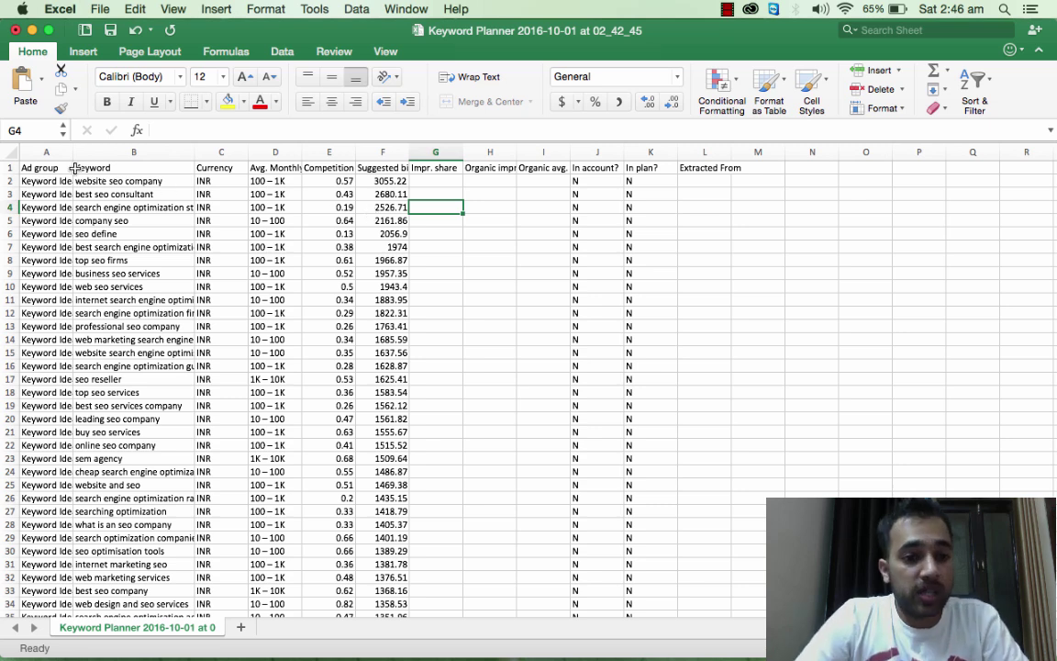
left_click_drag(87, 181, 115, 195)
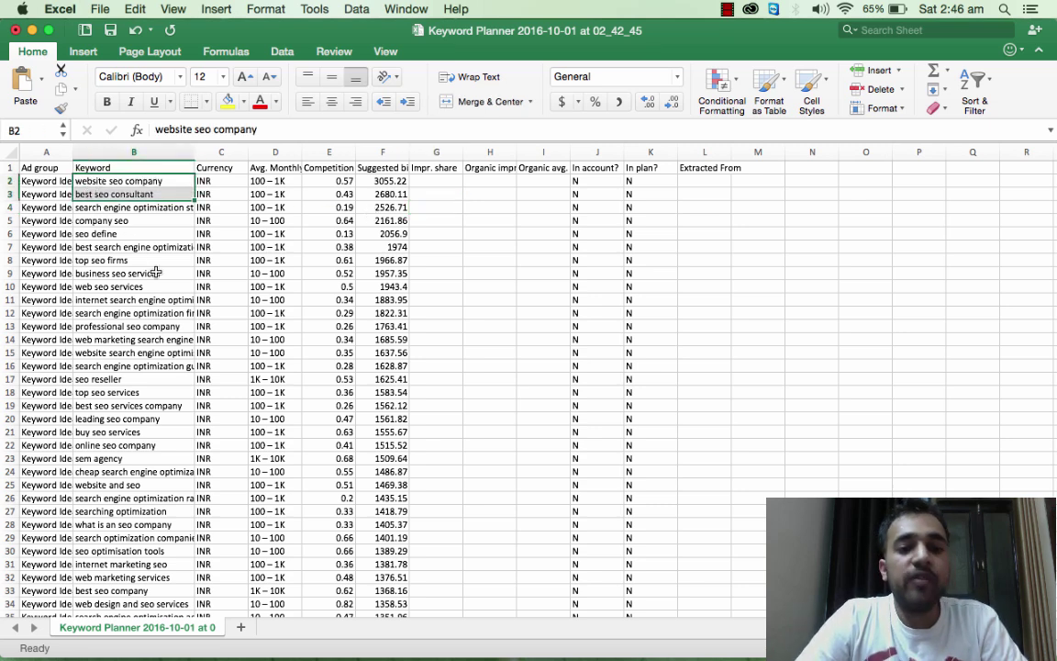
left_click(147, 286)
left_click_drag(386, 183, 386, 208)
left_click(271, 181)
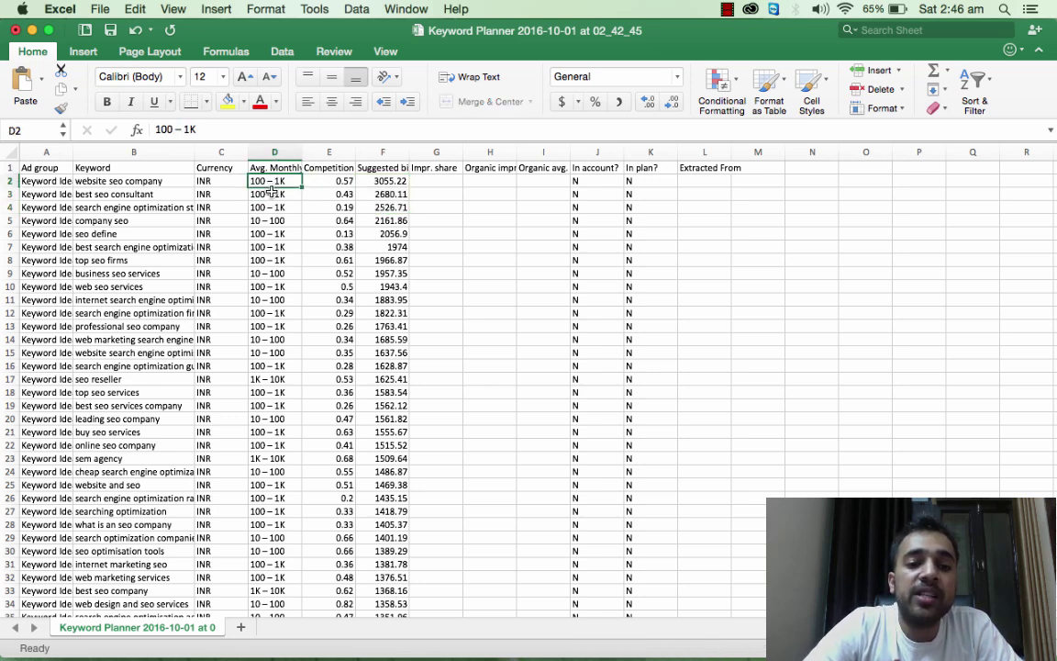
left_click(271, 195)
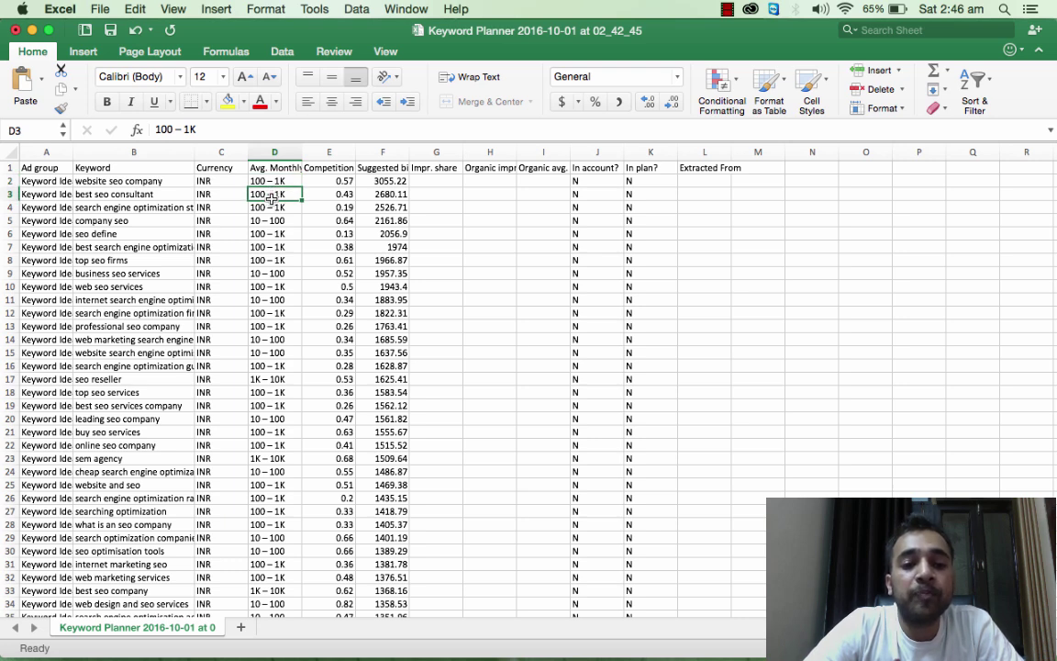
Sort the table range A1:L78, with headers, by Avg. Monthly Searches (exact match only) in Z to A order
left_click(42, 166)
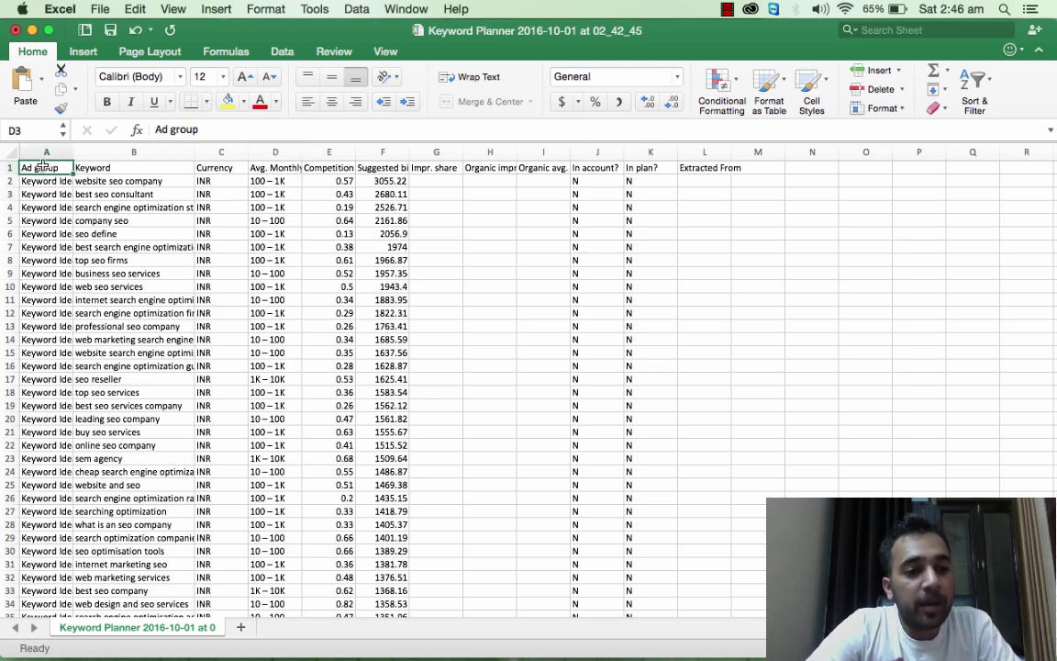
left_click_drag(41, 166, 705, 220)
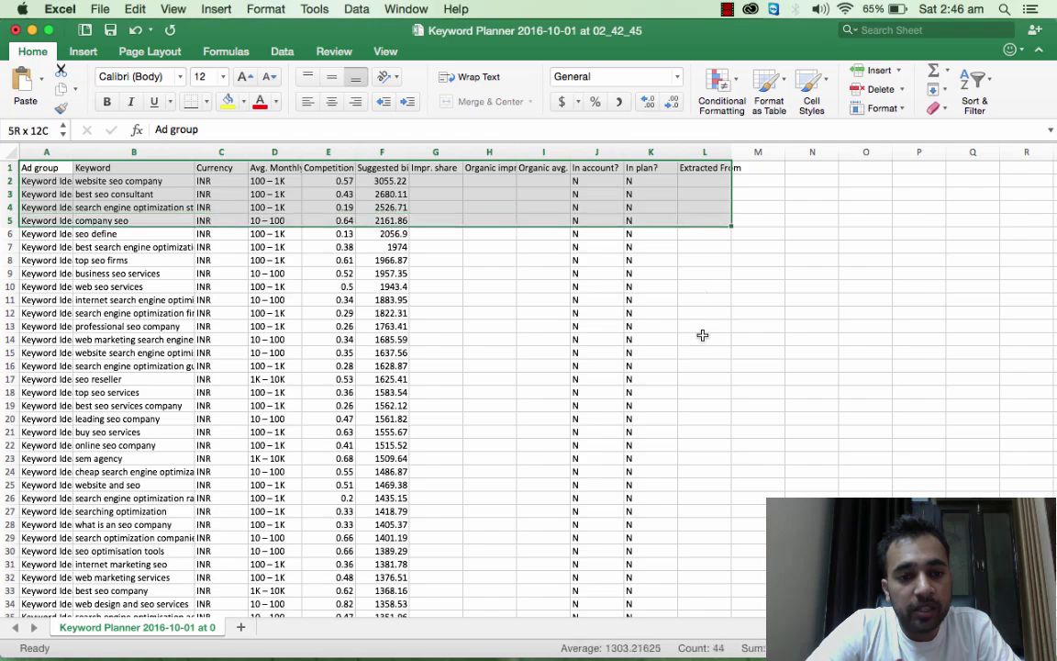
left_click_drag(702, 335, 696, 470)
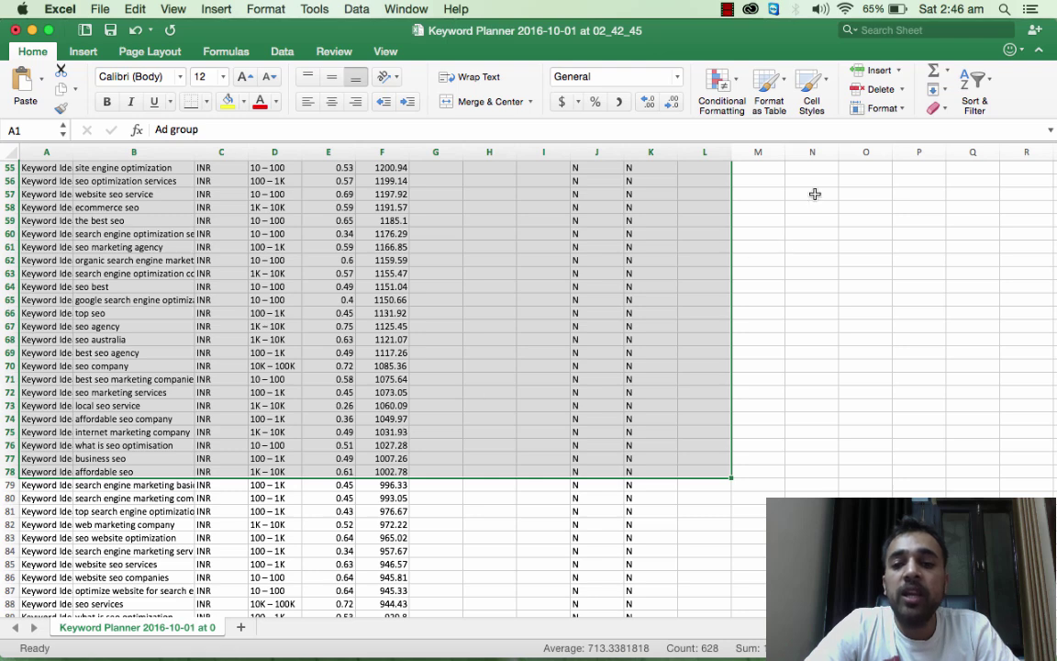
left_click(972, 96)
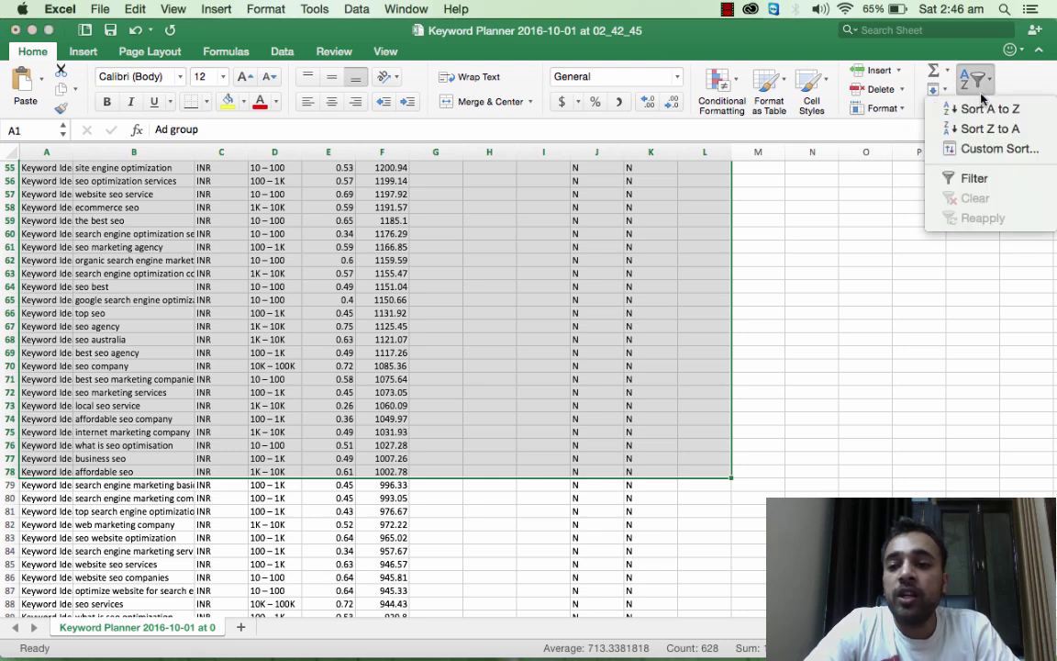
left_click(971, 150)
left_click(439, 95)
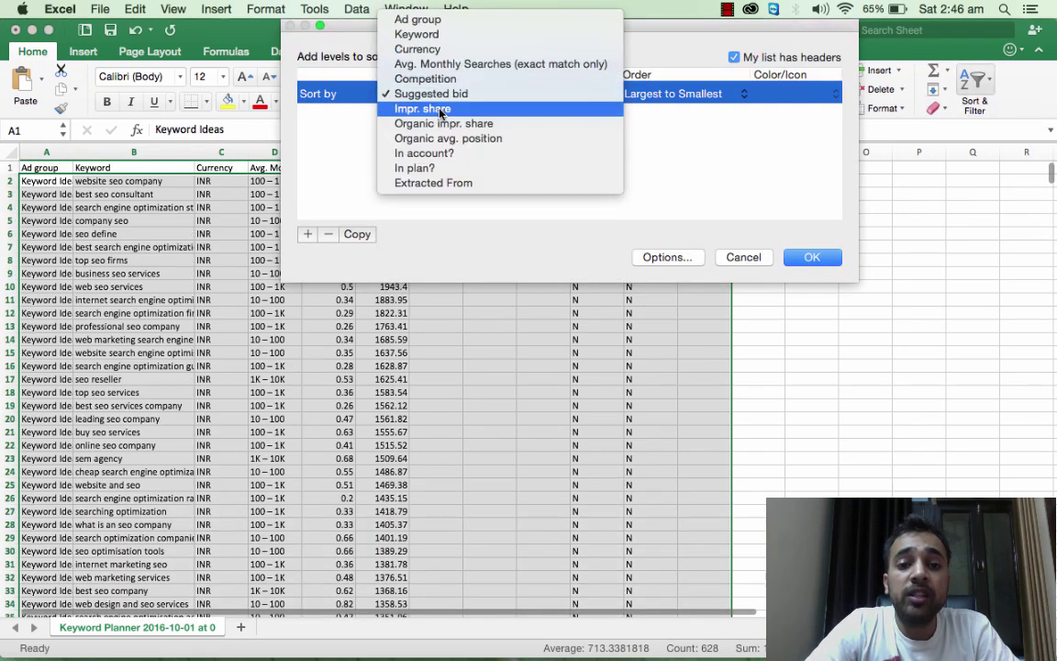
left_click(427, 63)
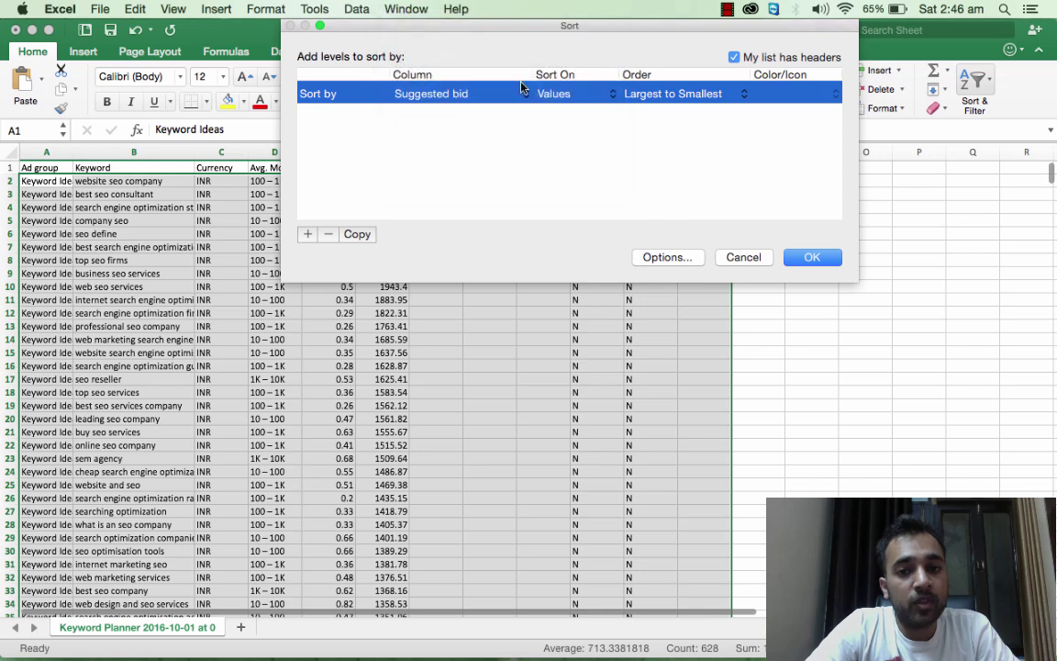
left_click(642, 94)
left_click(682, 157)
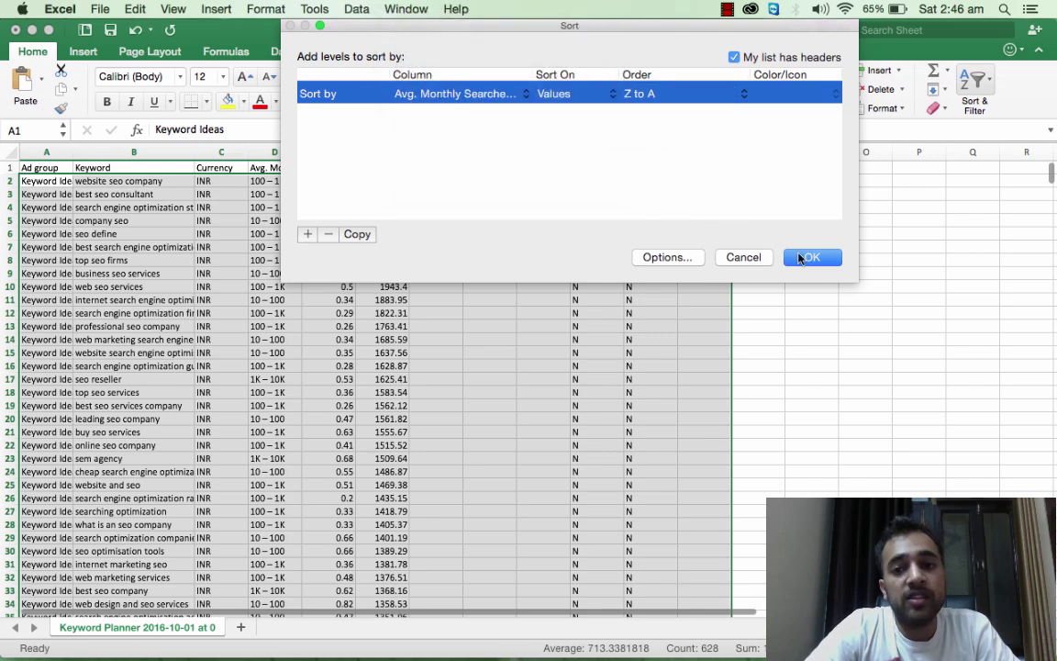
left_click(812, 259)
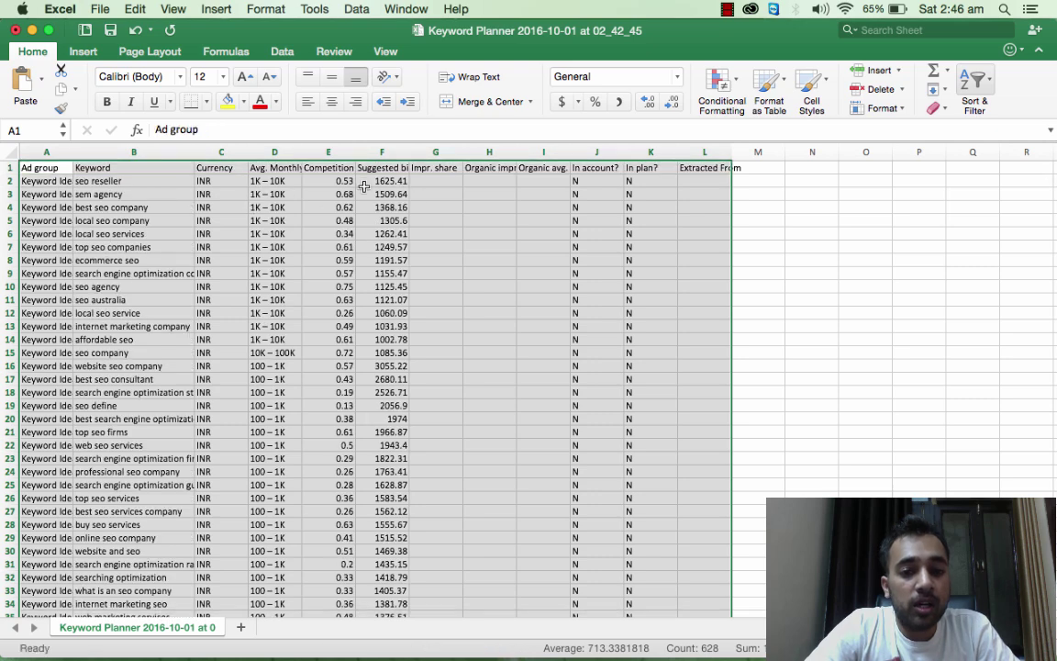
Examine the keywords in rows 2 to 15, comparing their average monthly searches and suggested bids, particularly for "seo company"
left_click(388, 183)
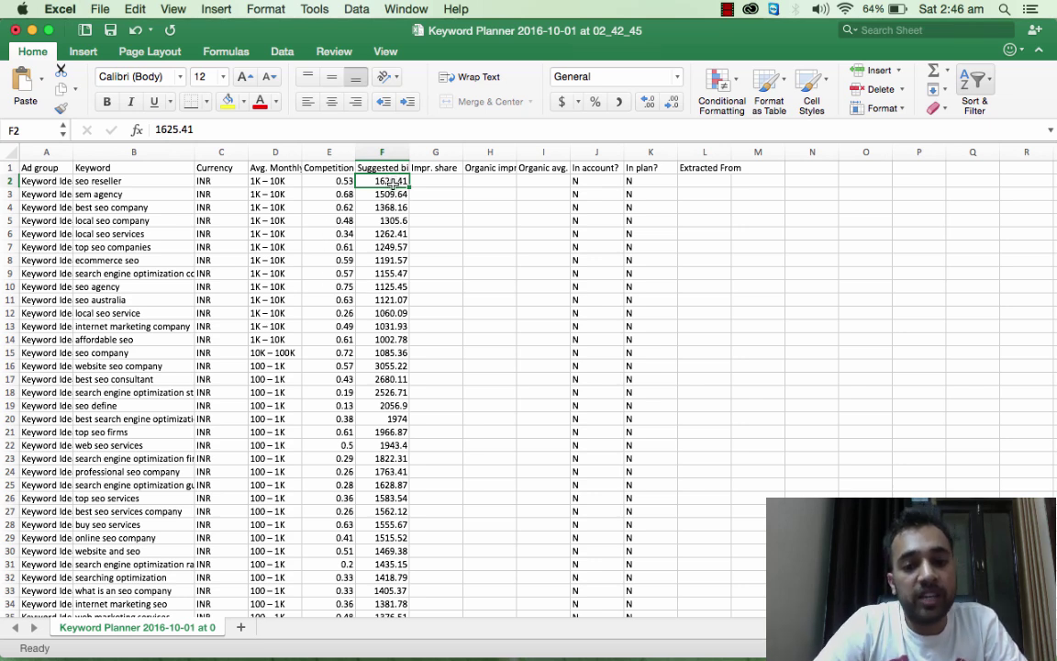
left_click(135, 352)
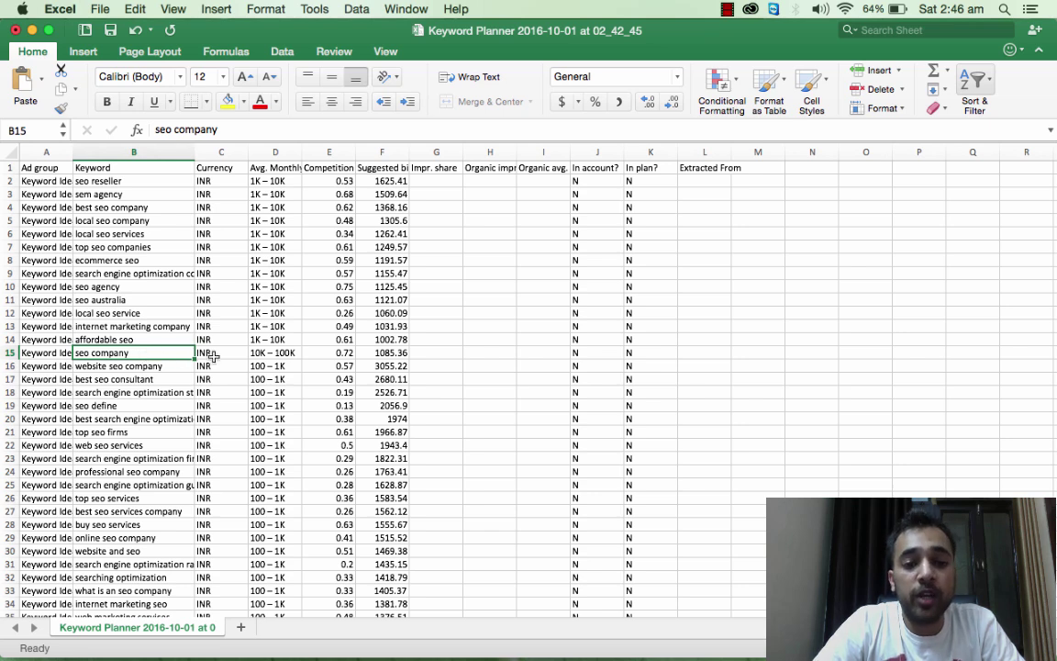
left_click(397, 352)
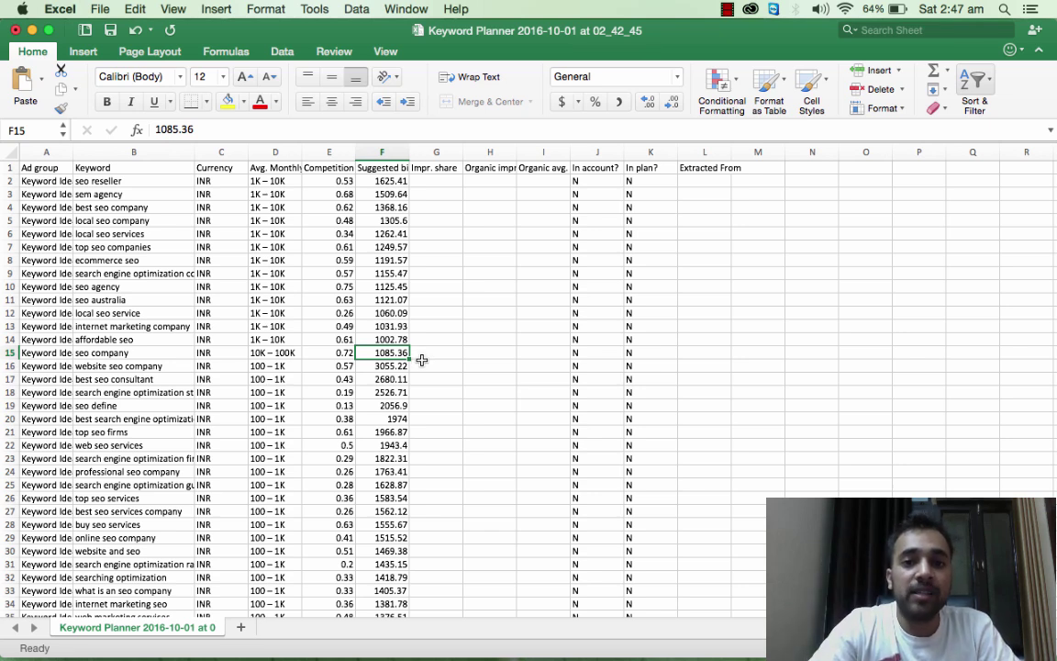
left_click(291, 353)
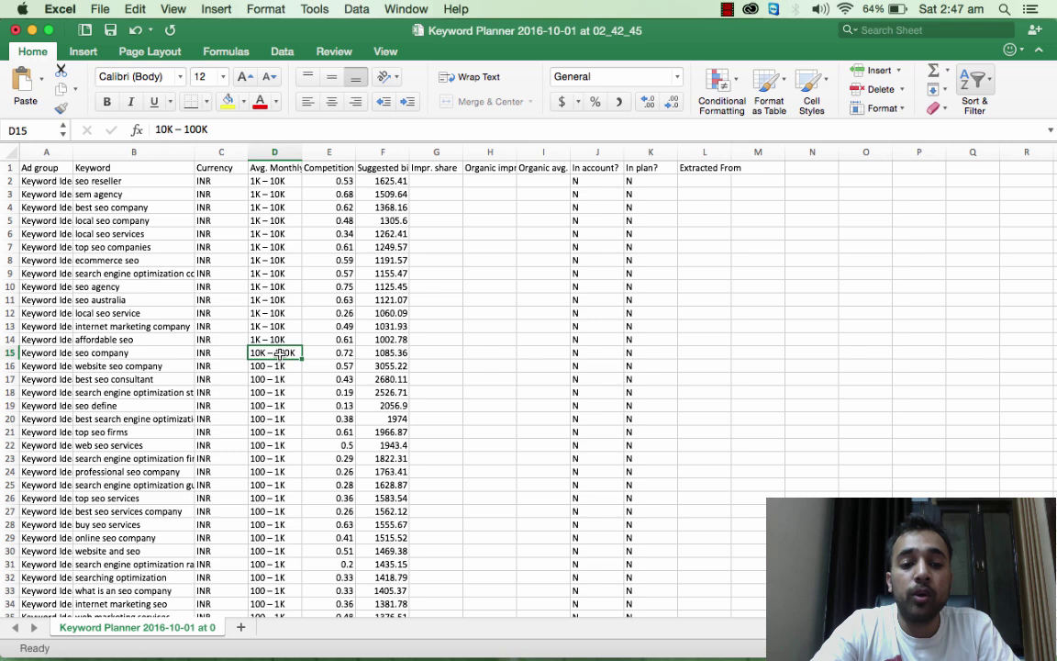
left_click_drag(280, 353, 262, 181)
left_click(261, 181)
left_click(131, 180)
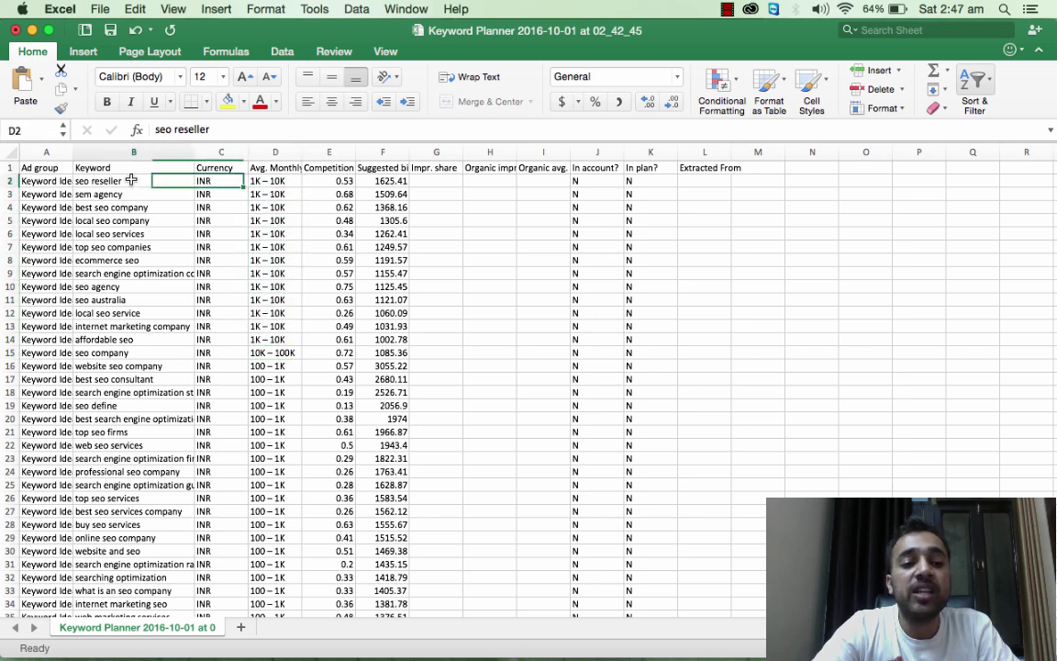
left_click_drag(131, 180, 151, 339)
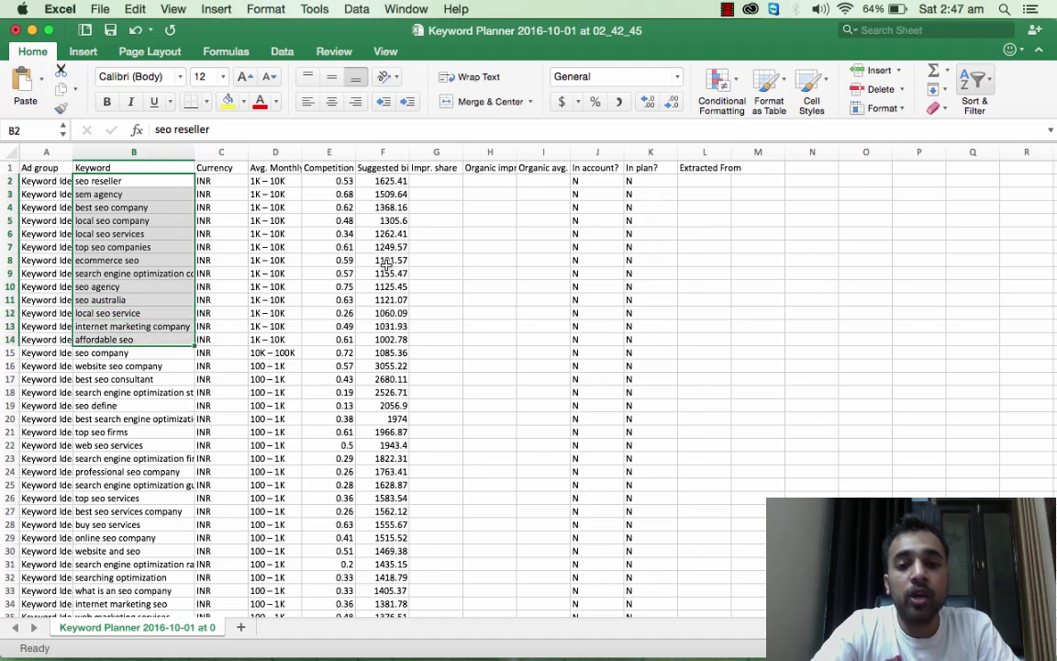
left_click_drag(376, 181, 385, 347)
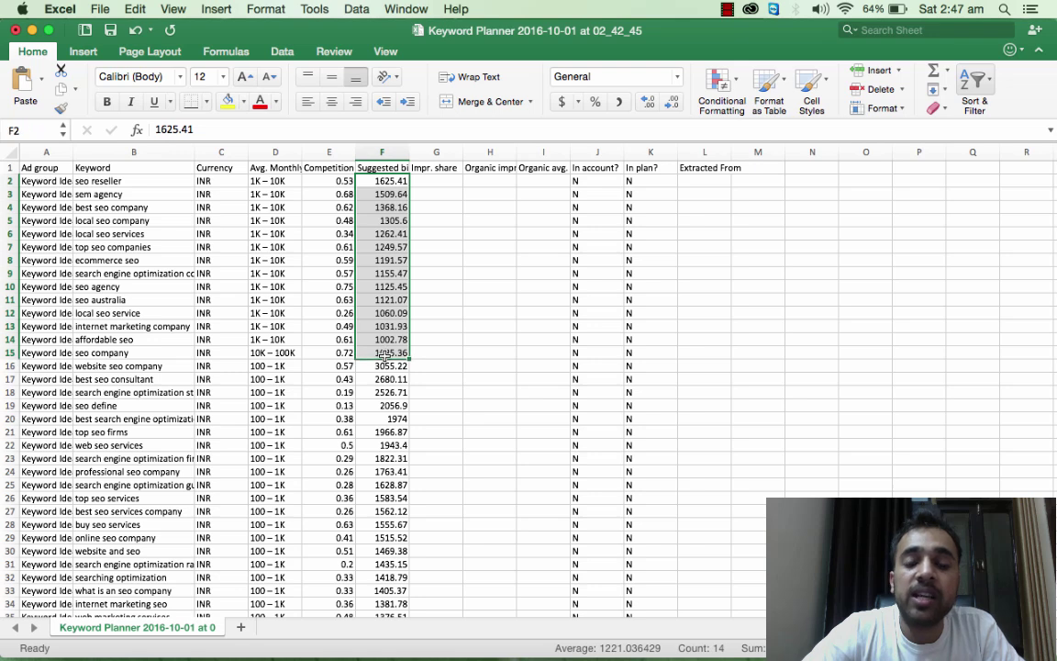
left_click(386, 352)
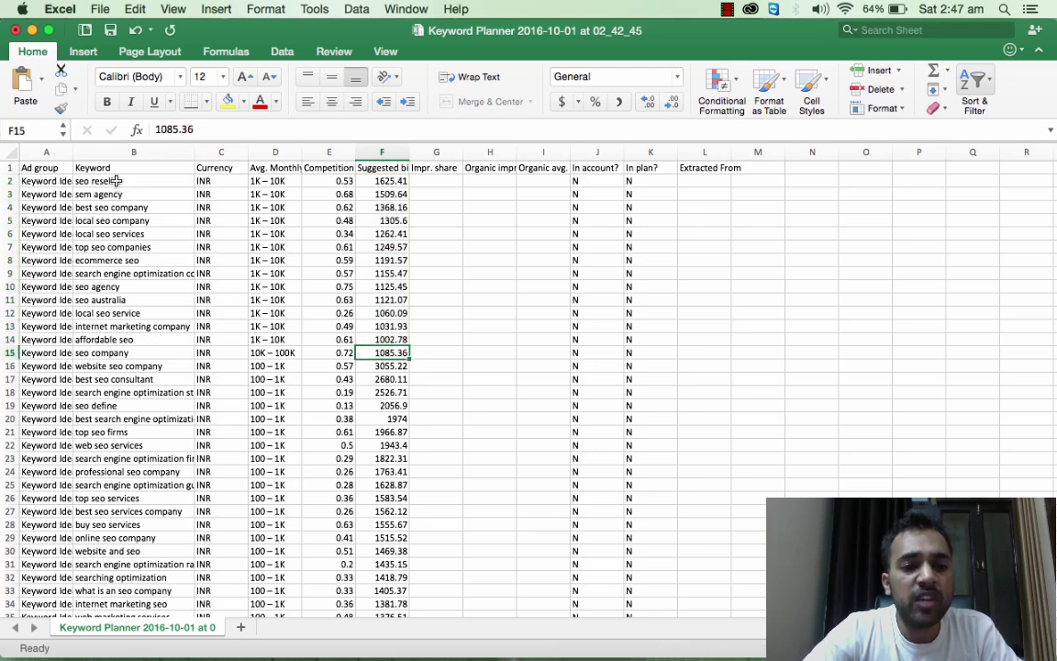
left_click_drag(103, 179, 133, 354)
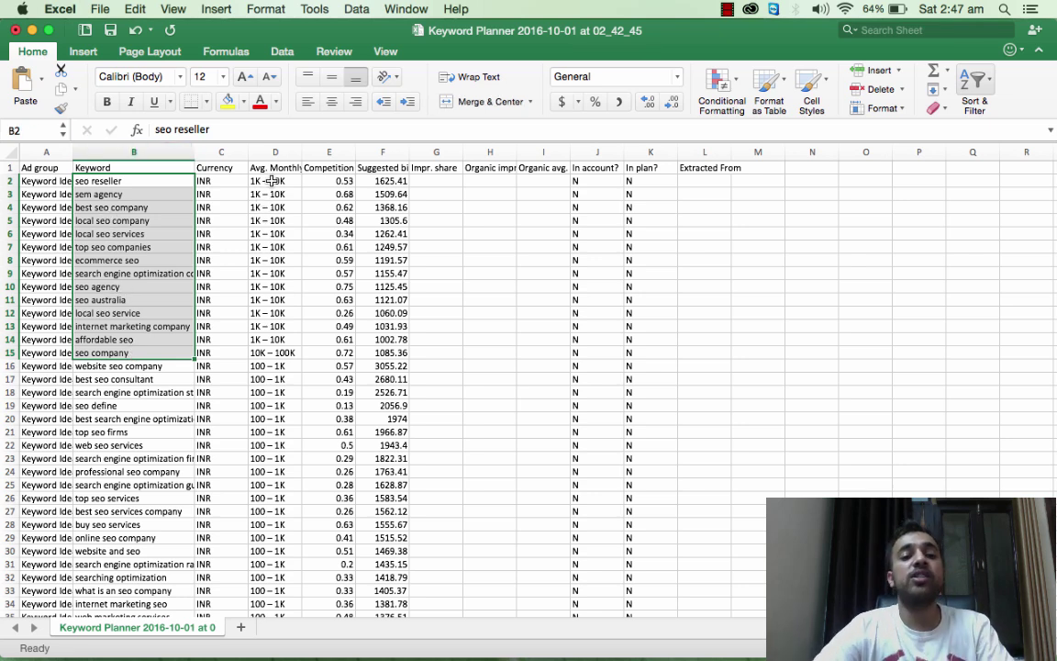
left_click(311, 247)
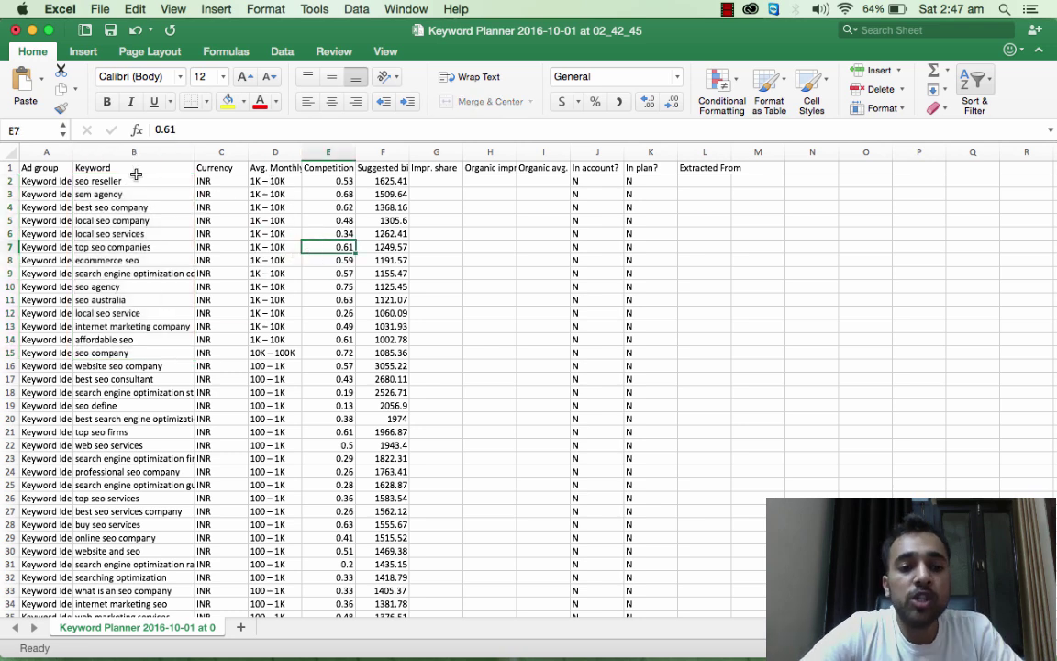
Sort the table range A1:L30, with headers, by Competition from smallest to largest
left_click_drag(42, 167, 724, 555)
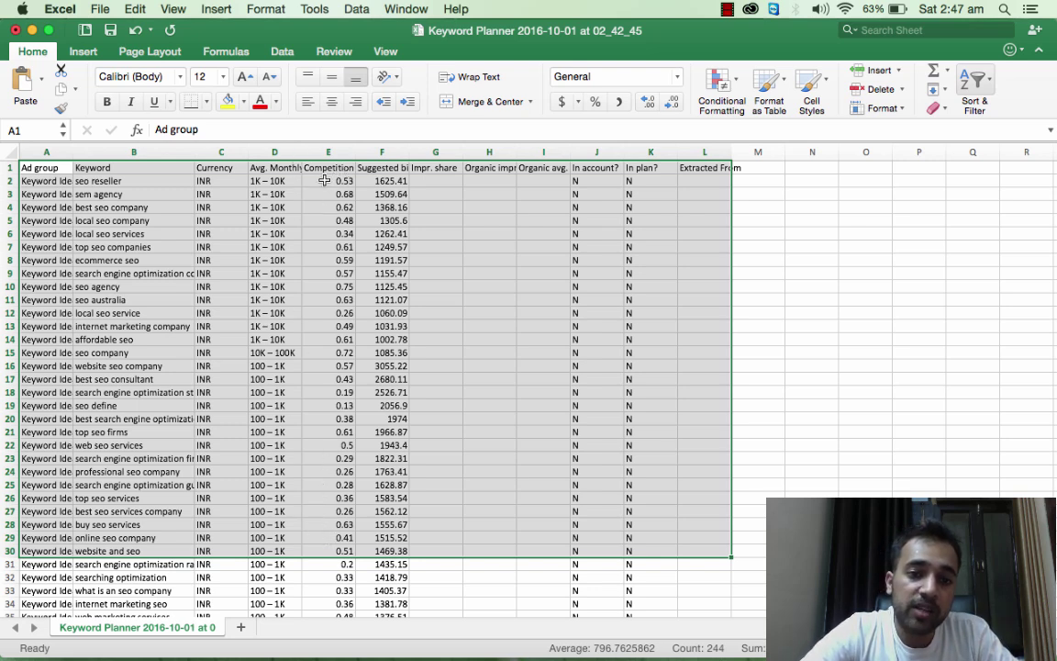
left_click(981, 87)
left_click(967, 149)
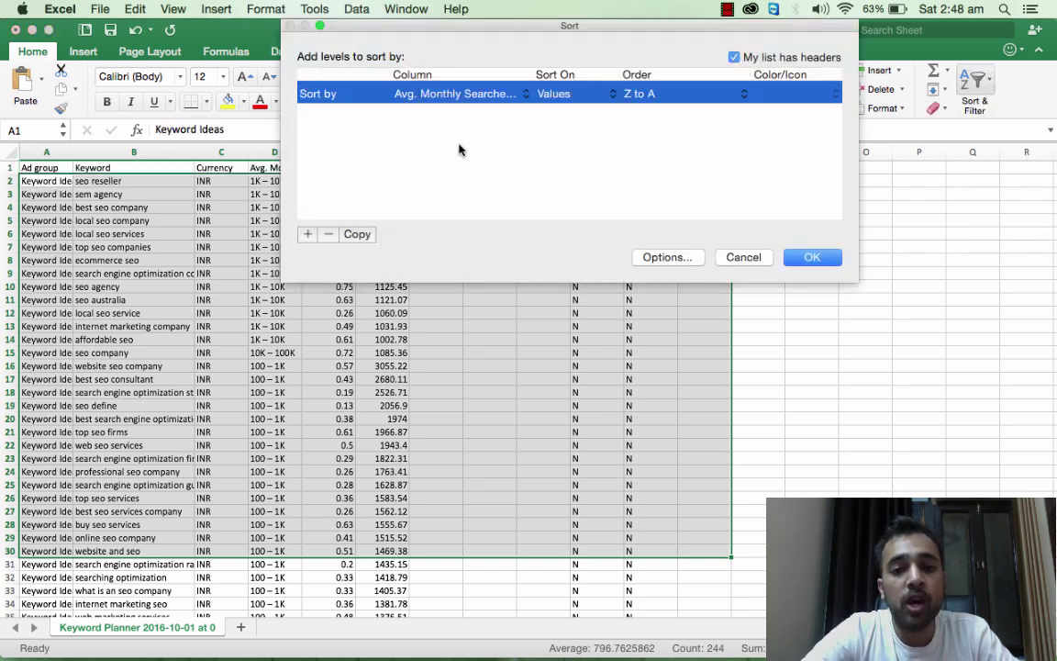
left_click(456, 94)
left_click(425, 108)
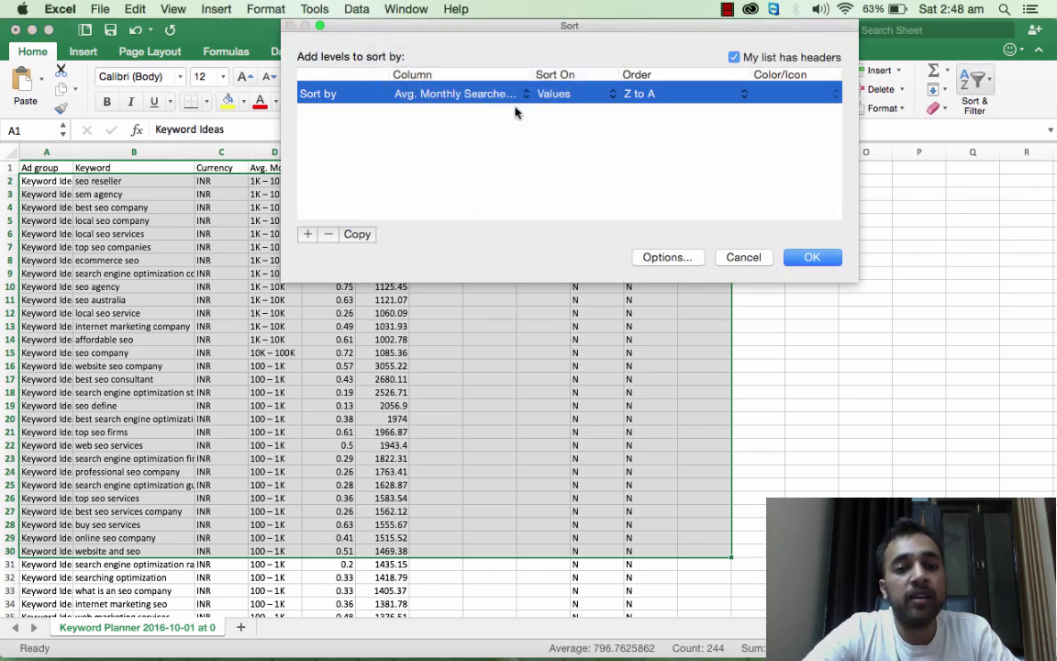
left_click(804, 258)
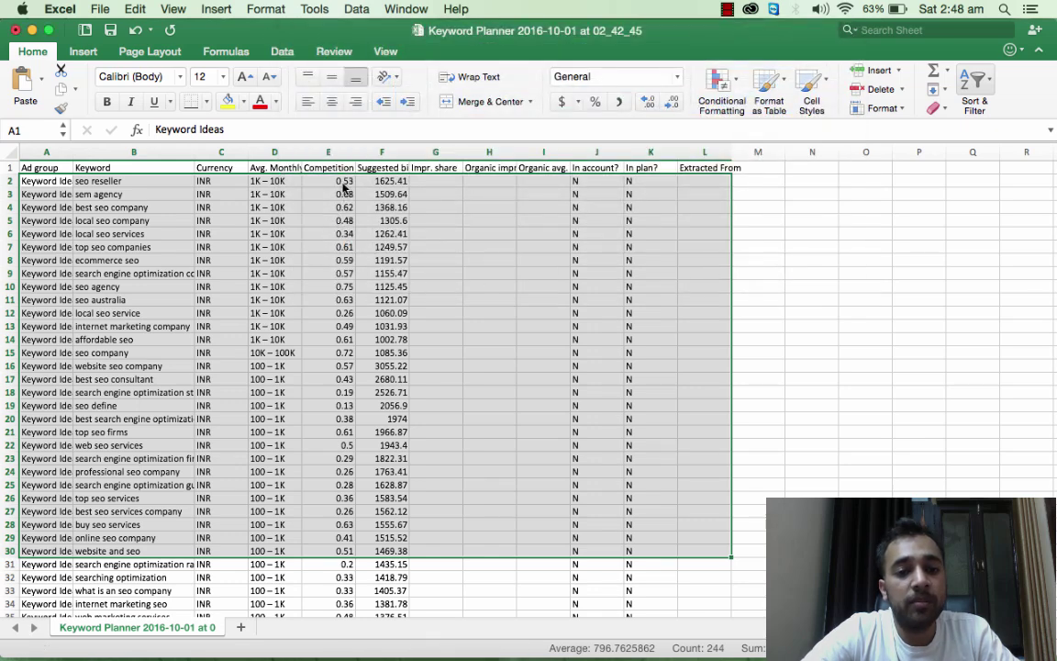
Check the lowest-competition keywords and widen the Keyword column until "best search engine optimization company" fits
left_click(321, 167)
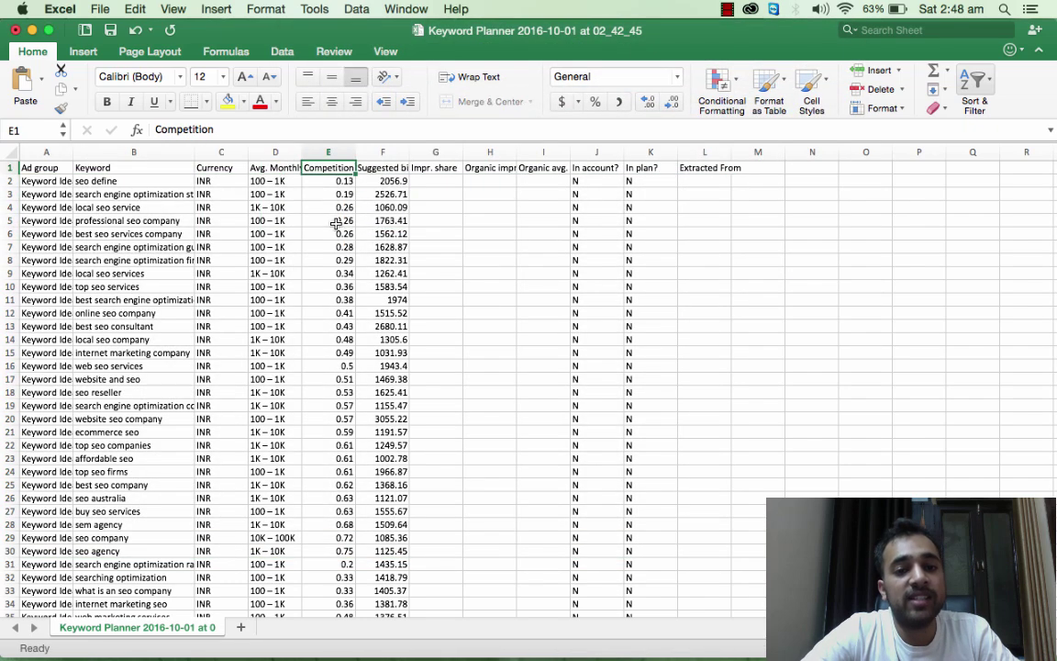
left_click(383, 183)
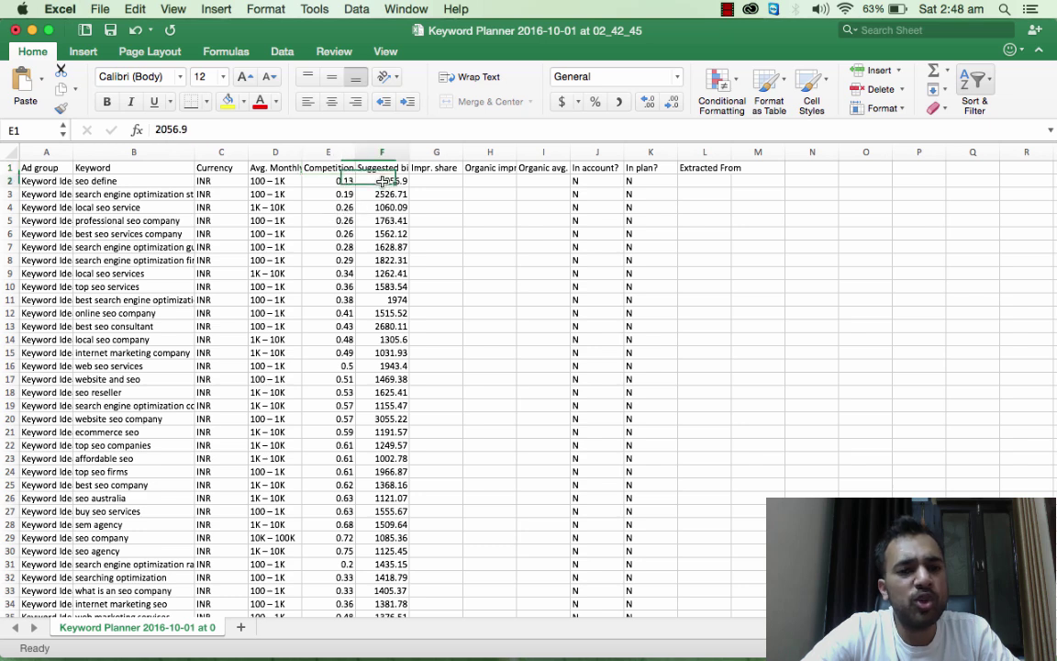
left_click(166, 186)
left_click(168, 194)
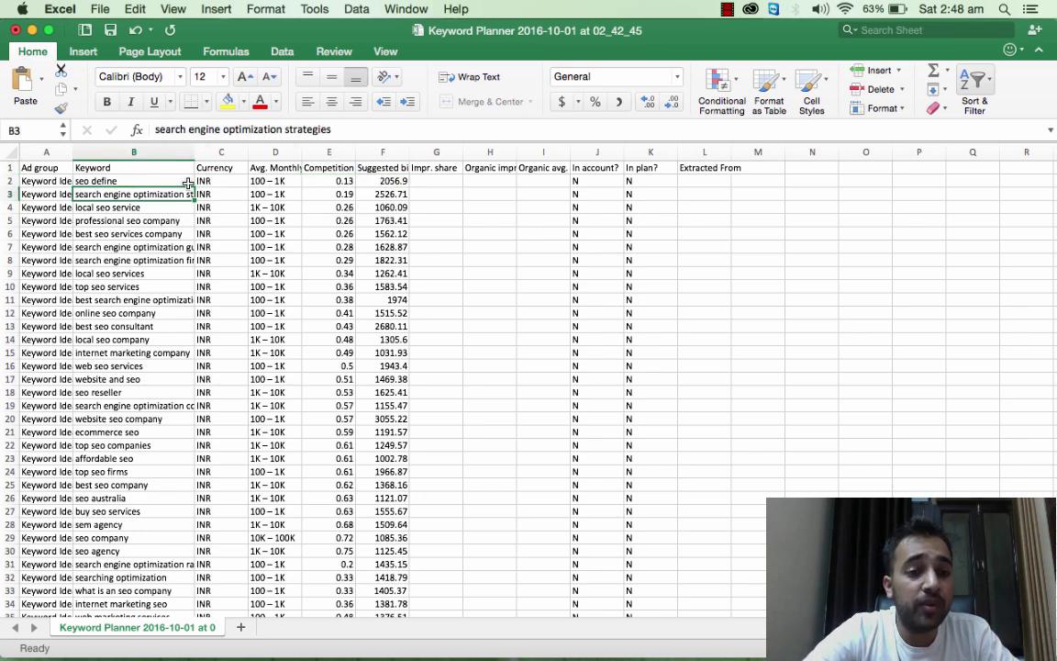
left_click_drag(194, 158, 243, 155)
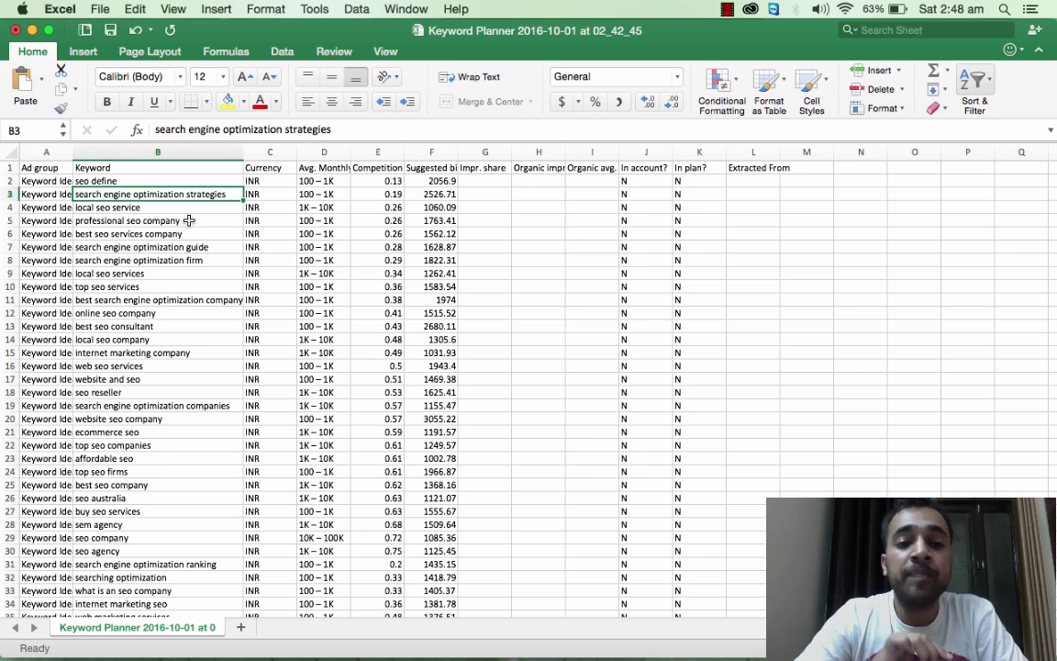
Examine the suggested bid, competition and average monthly searches for "search engine optimization strategies"
left_click(437, 193)
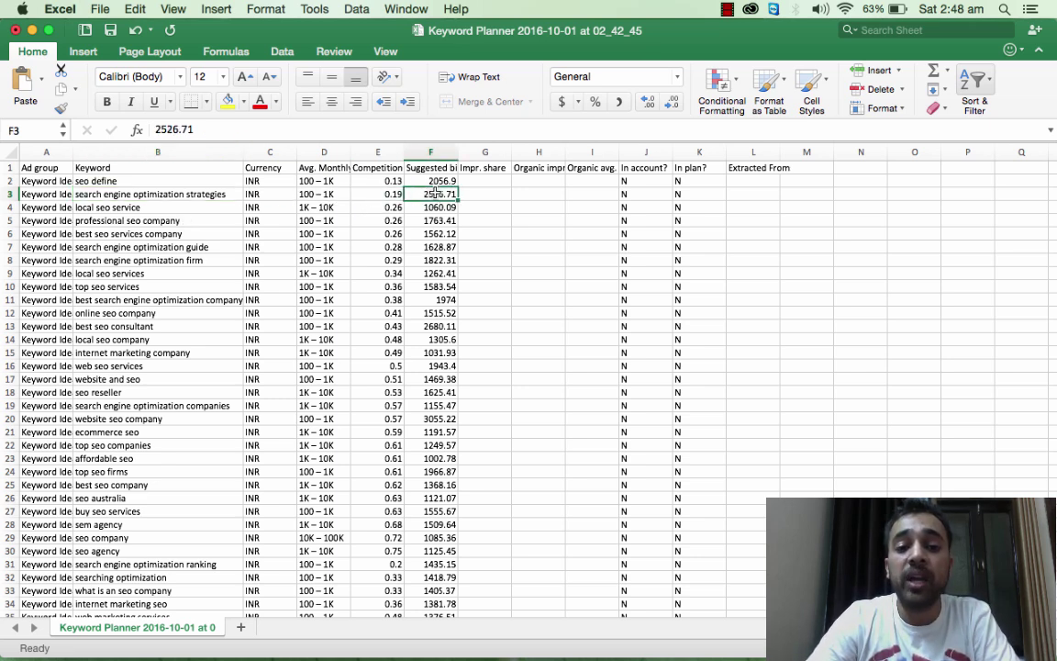
left_click(394, 190)
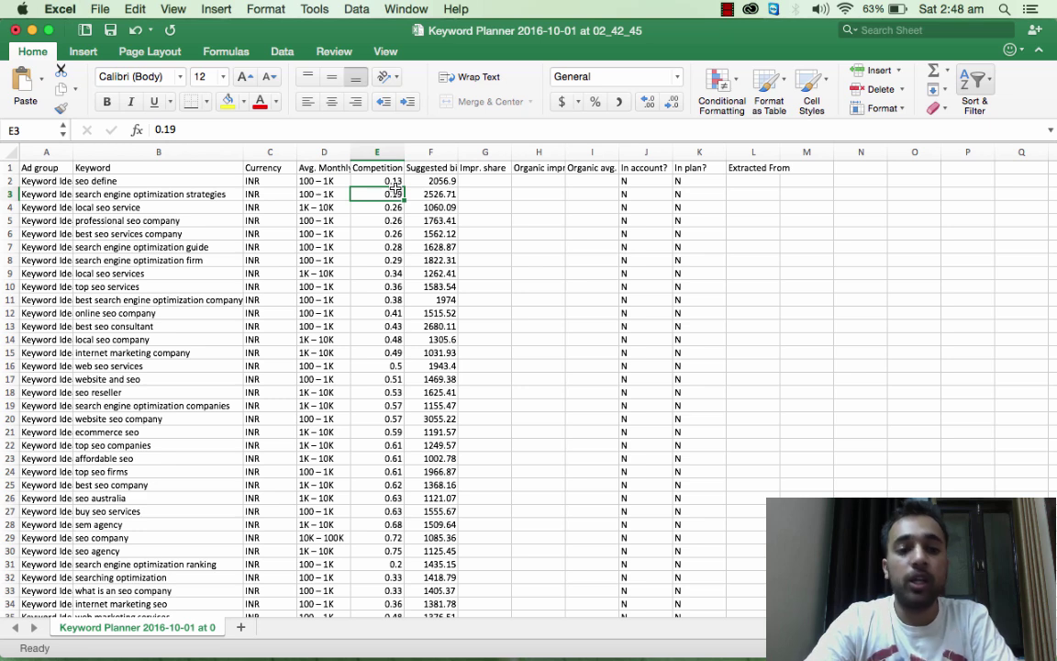
left_click(317, 194)
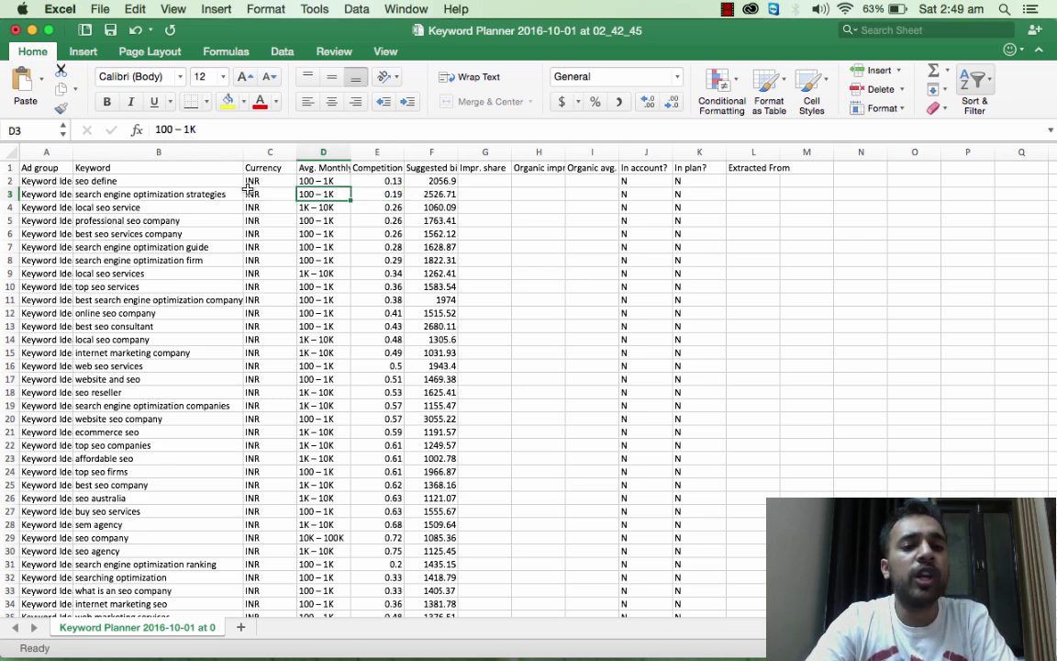
left_click(186, 195)
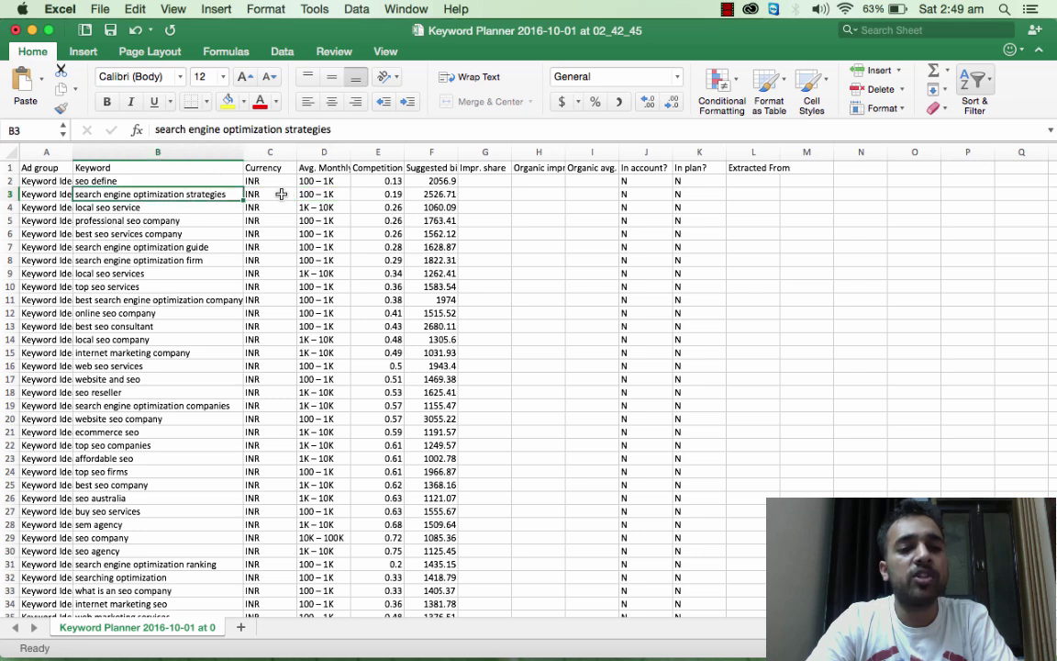
left_click(315, 193)
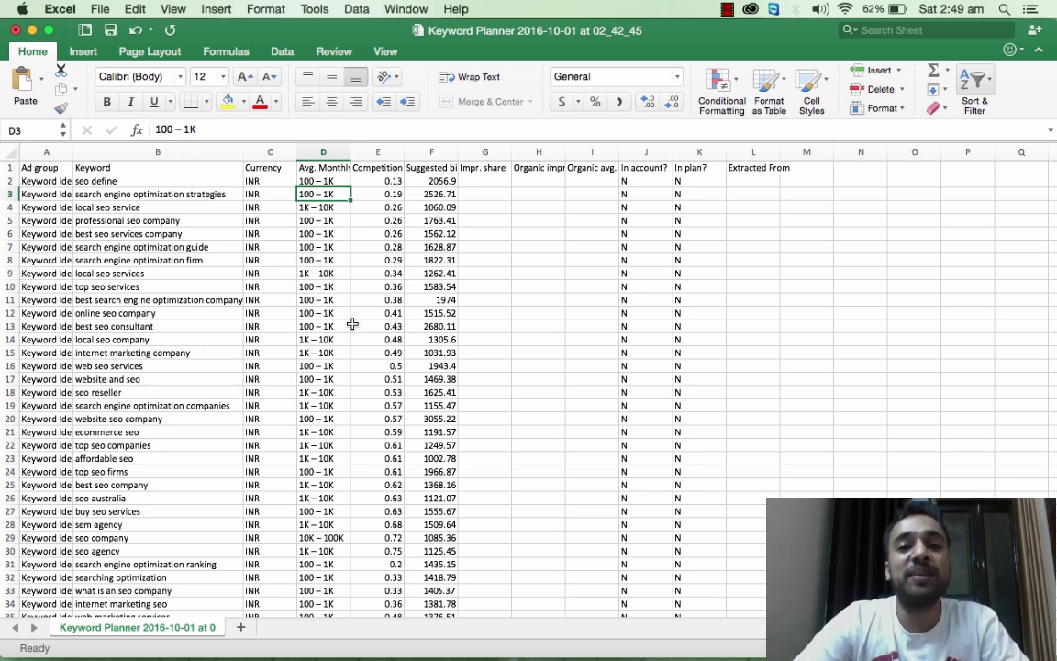
left_click(727, 9)
left_click(742, 30)
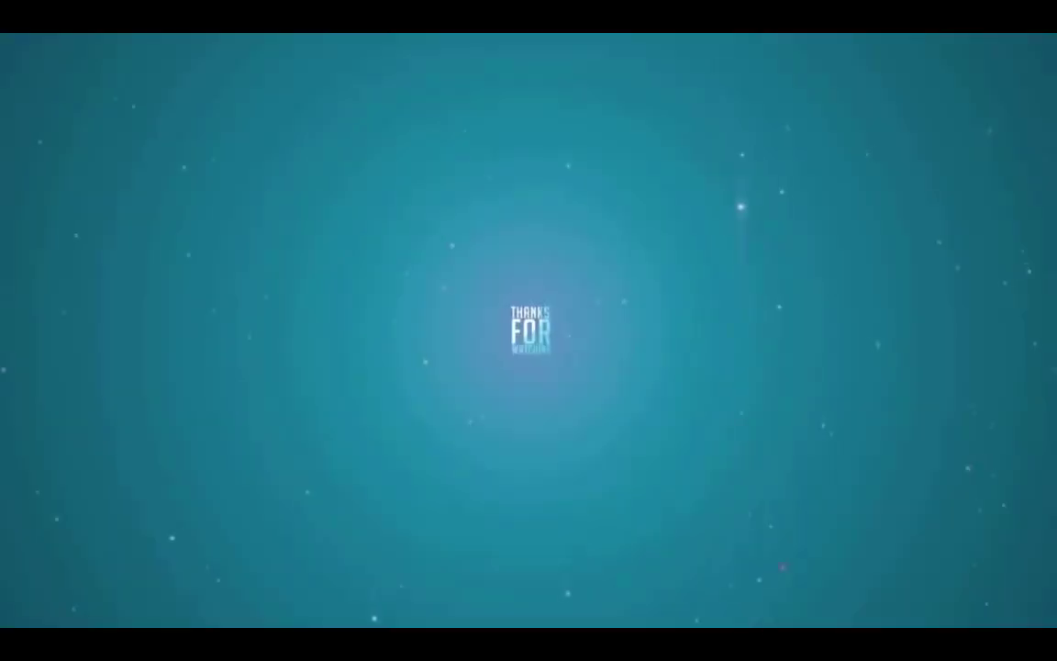